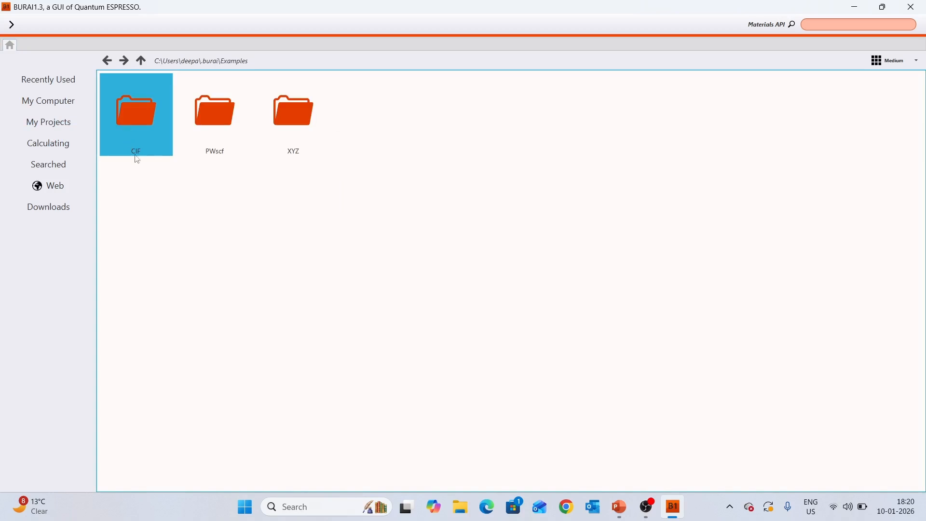
# - Open the Fe.cif structure from the CIF folder of the examples
pyautogui.doubleClick(135, 109)
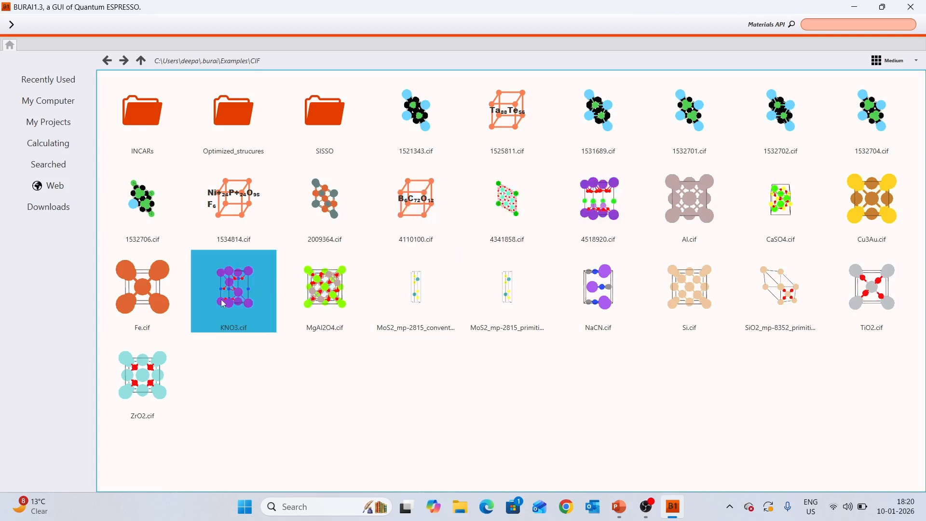
pyautogui.doubleClick(155, 294)
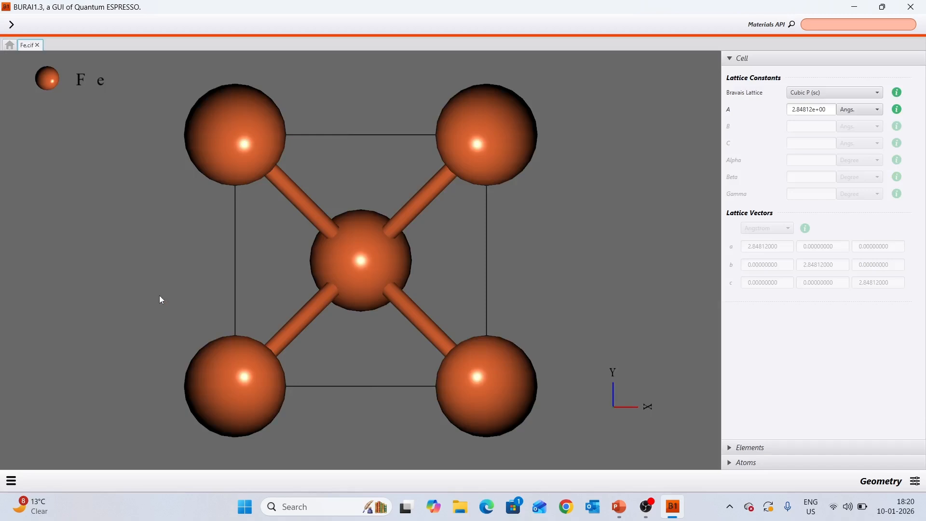
pyautogui.moveTo(604, 162); pyautogui.dragTo(562, 164)
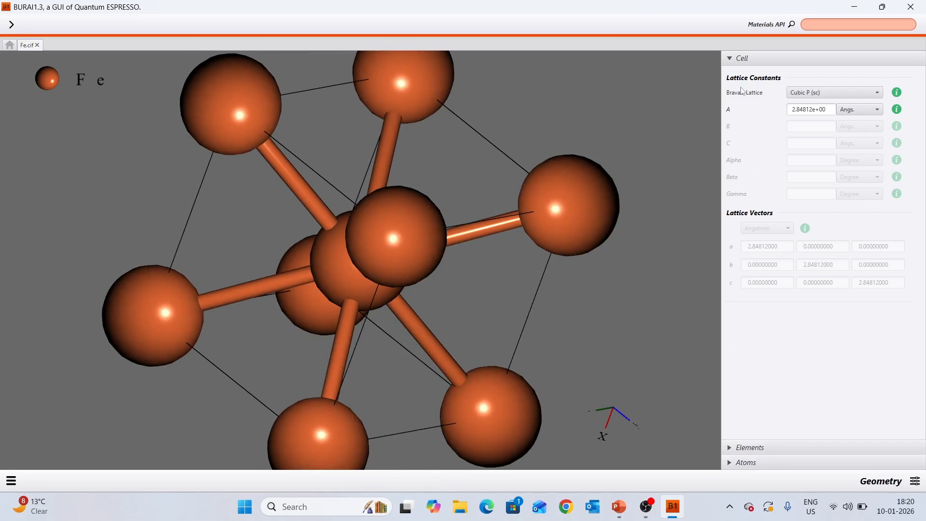
# - Display the generated input file alongside the cell settings of the Fe structure
pyautogui.click(729, 60)
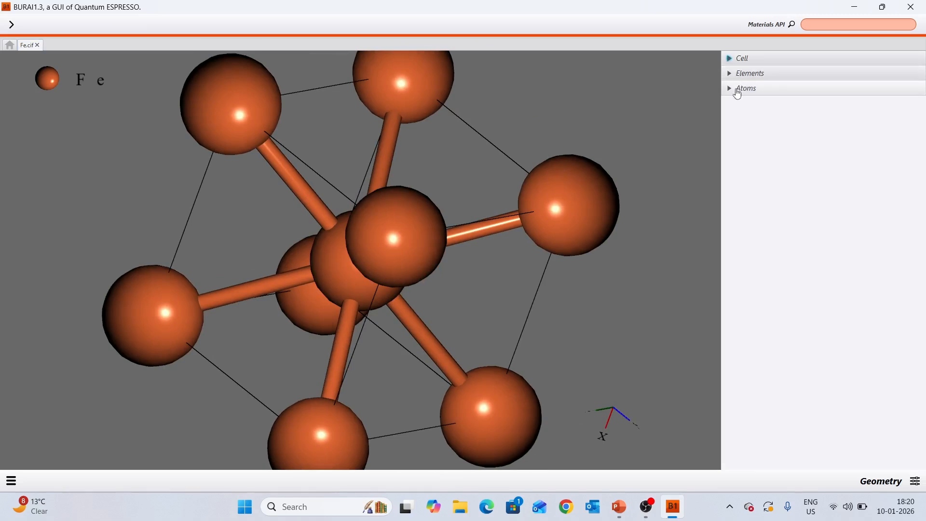
pyautogui.click(734, 59)
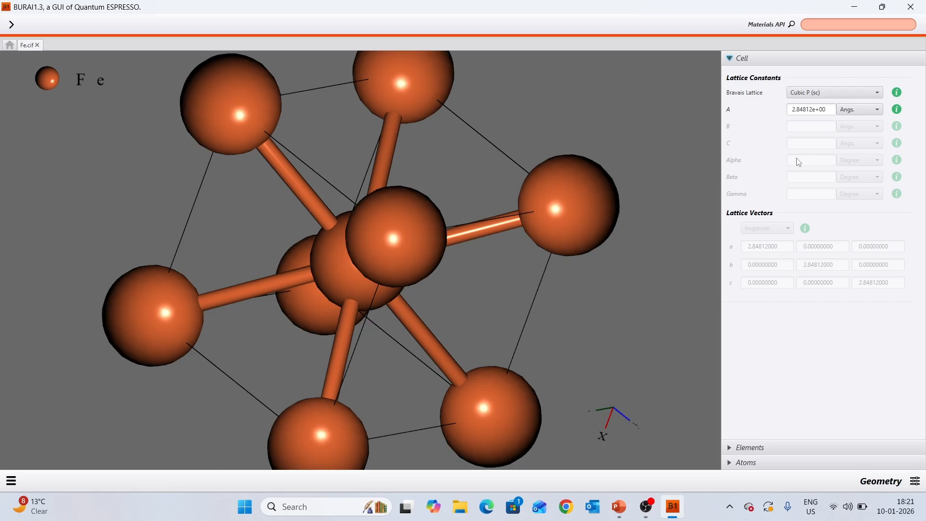
pyautogui.click(10, 481)
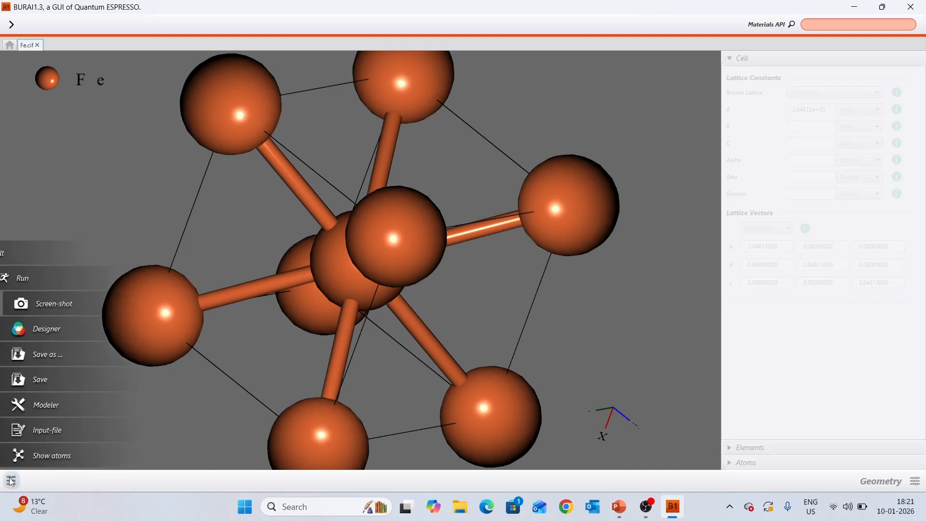
pyautogui.click(54, 420)
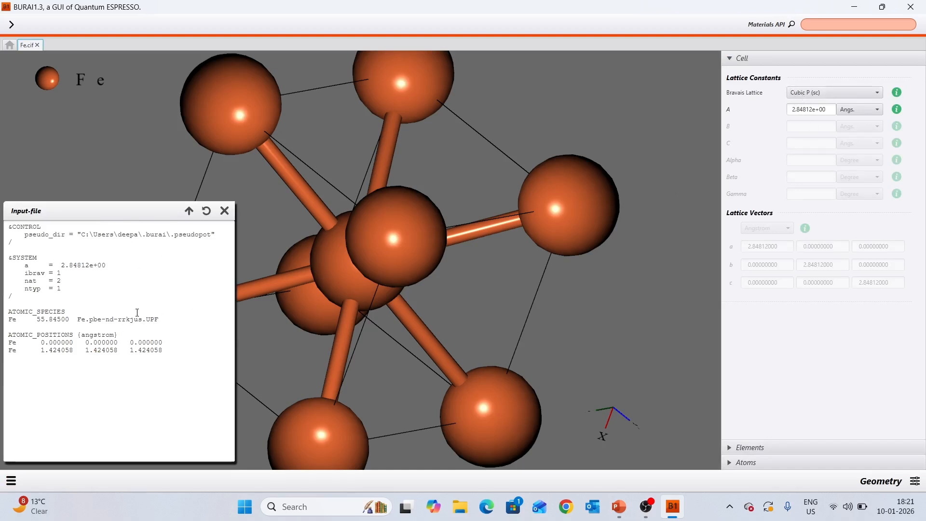
# - Change the Bravais lattice to Cubic I (bcc) and update ibrav to 3 in the input file
pyautogui.click(807, 97)
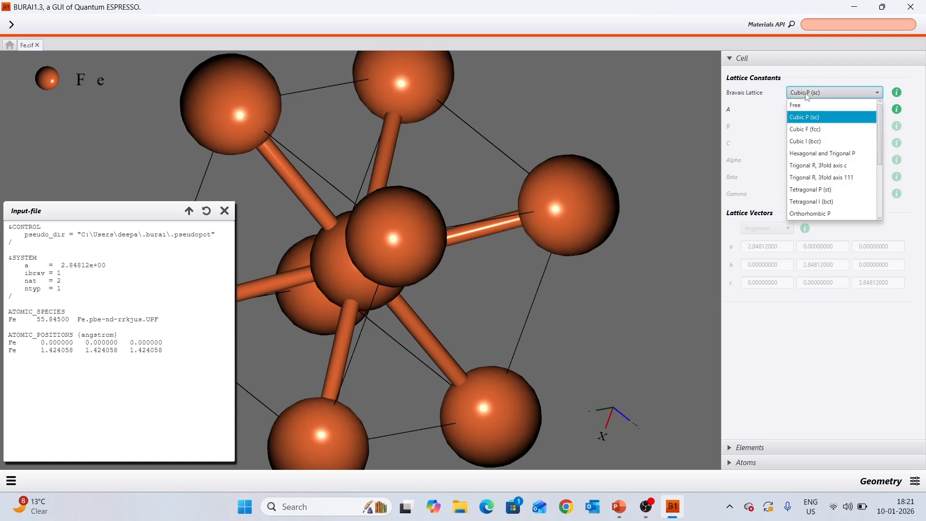
pyautogui.click(818, 143)
pyautogui.click(180, 272)
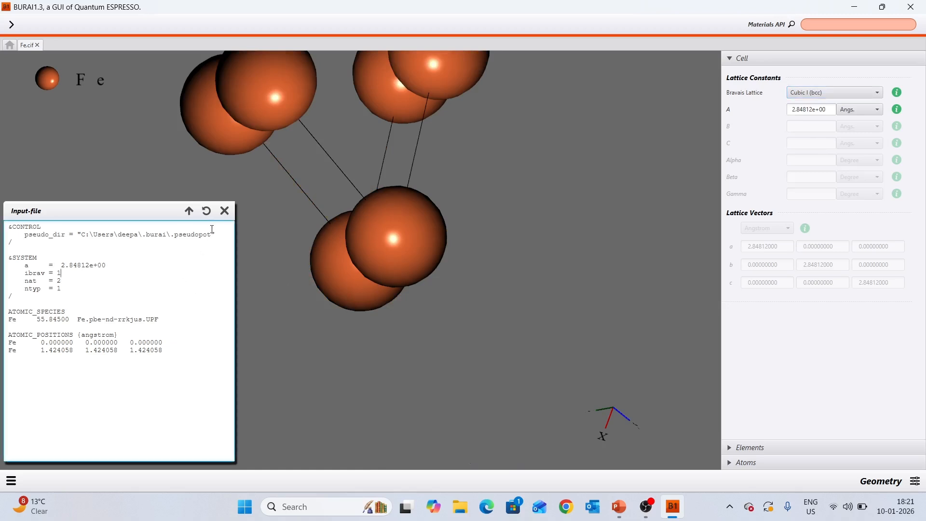
pyautogui.press('BackSpace')
pyautogui.write('3')
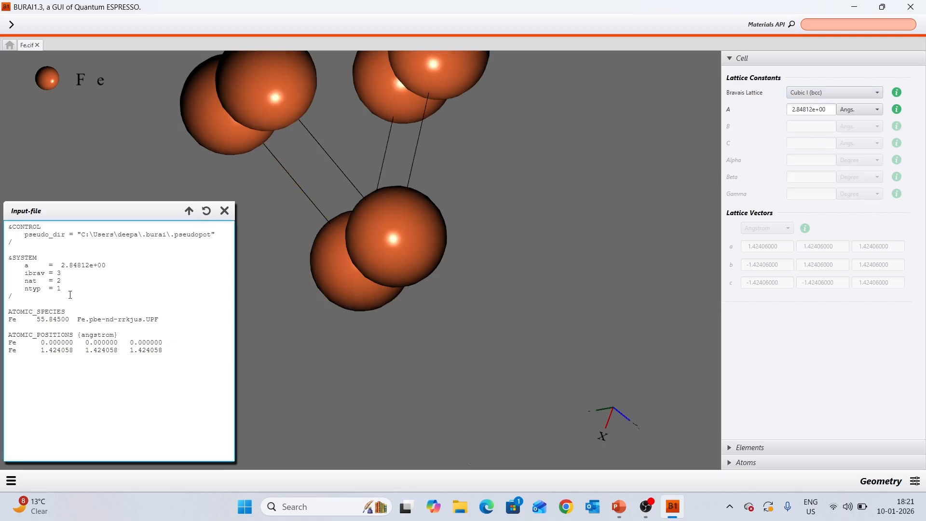
# - Change the Bravais lattice to Triclinic and set lattice constants B and C to 2.84812e+00 angstrom, the same as A
pyautogui.click(802, 94)
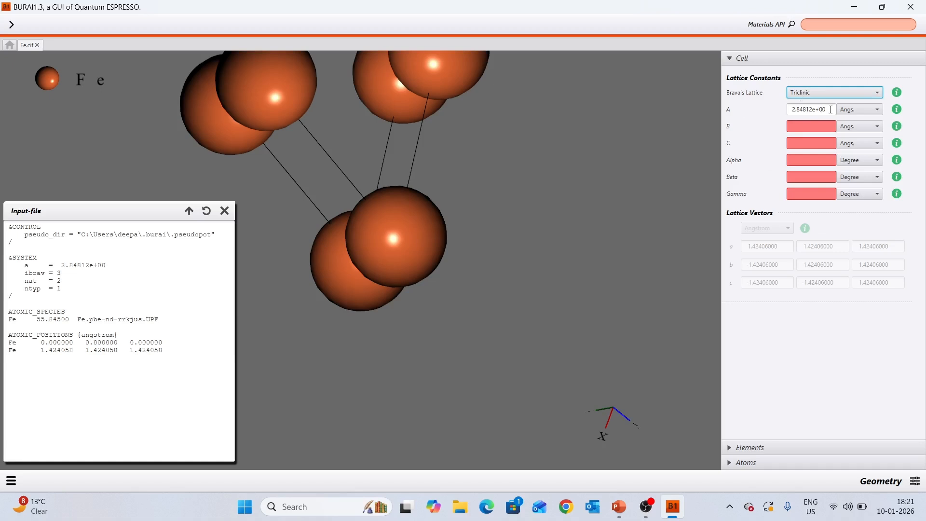
pyautogui.moveTo(831, 109); pyautogui.dragTo(784, 112)
pyautogui.hotkey('ctrl', 'c')
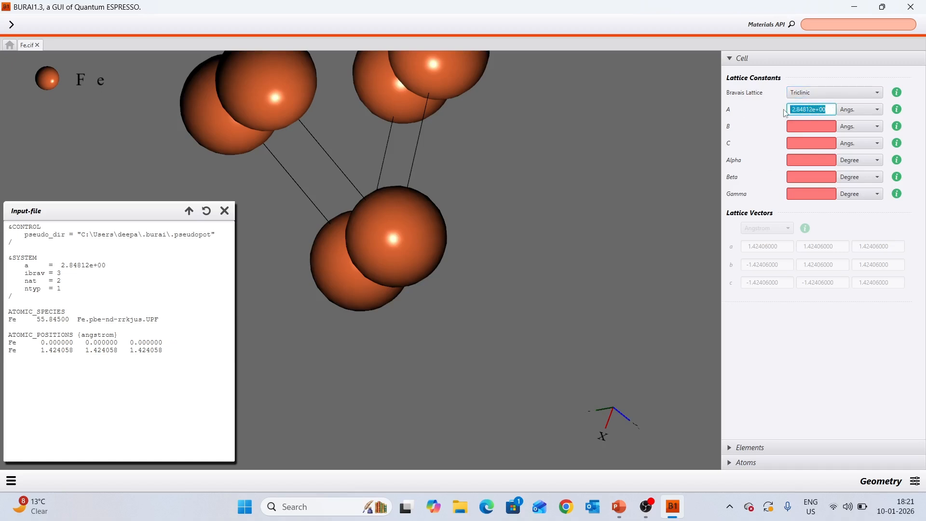
pyautogui.click(815, 124)
pyautogui.hotkey('ctrl', 'v')
pyautogui.click(817, 140)
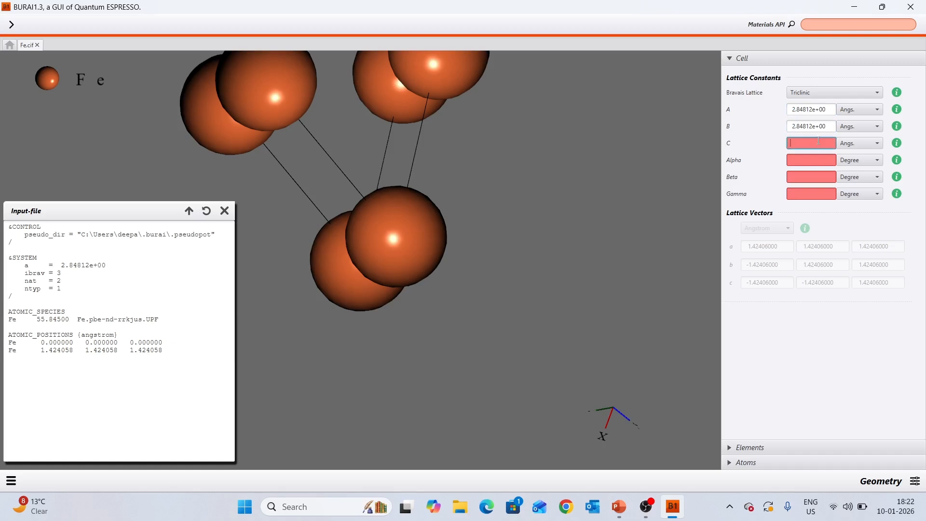
pyautogui.hotkey('ctrl', 'v')
# - Set the lattice angles Alpha, Beta and Gamma to 90 degrees each
pyautogui.click(813, 158)
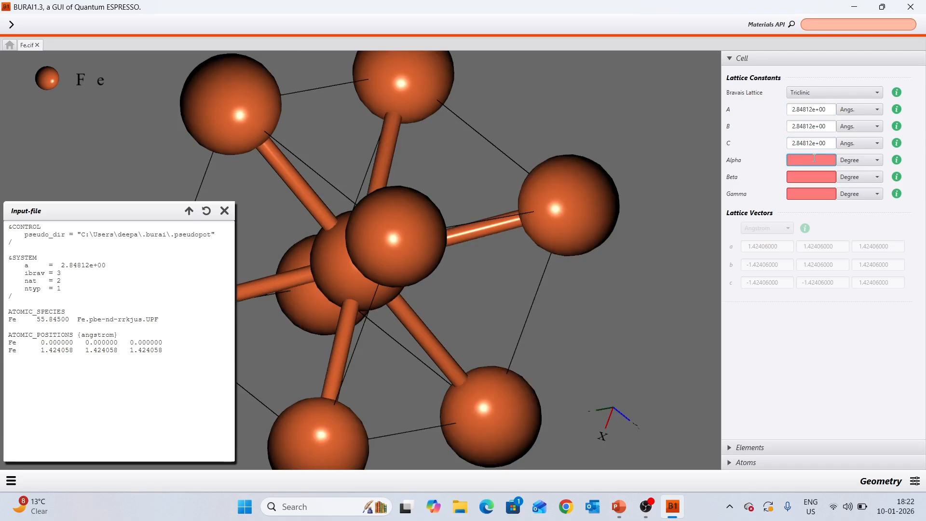
pyautogui.write('9')
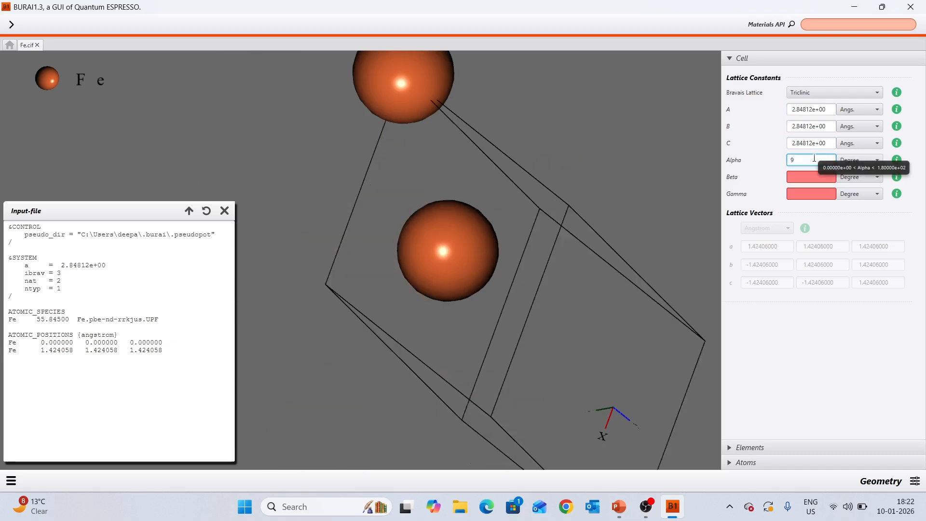
pyautogui.write('0')
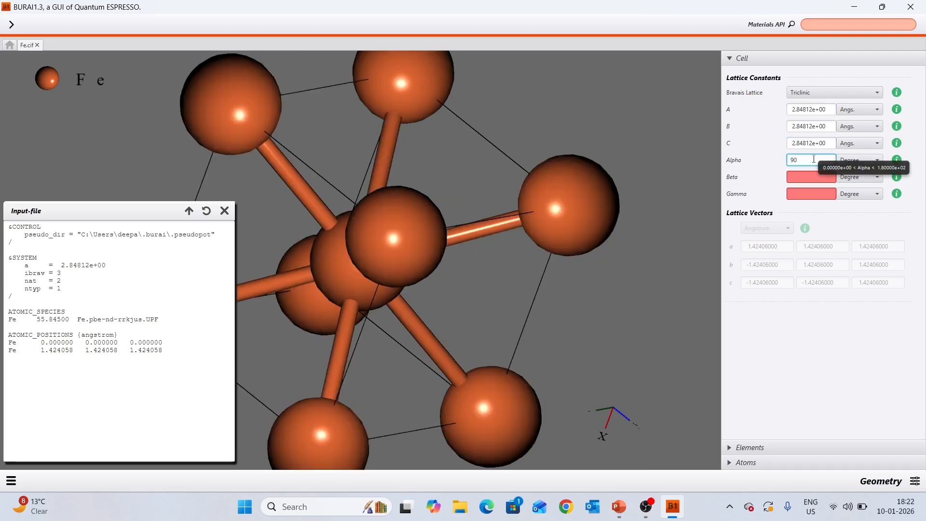
pyautogui.click(804, 178)
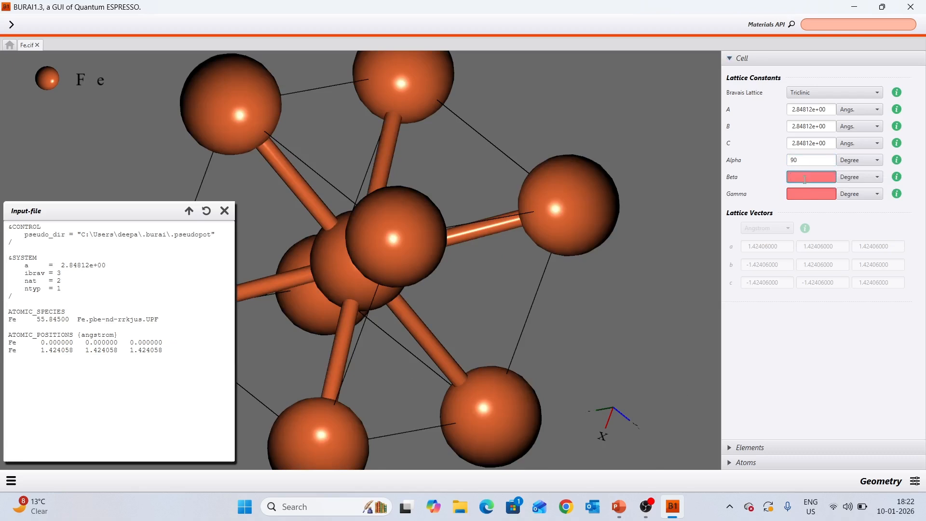
pyautogui.write('90')
pyautogui.click(810, 193)
pyautogui.write('90')
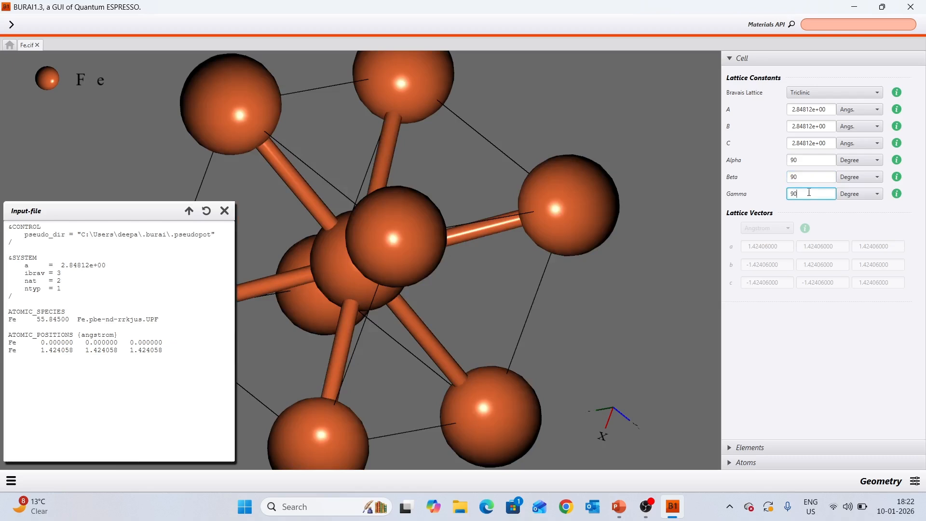
pyautogui.click(560, 286)
# - Refresh the input file, examine the lattice constants a, b and c in its SYSTEM block, and close it
pyautogui.click(207, 210)
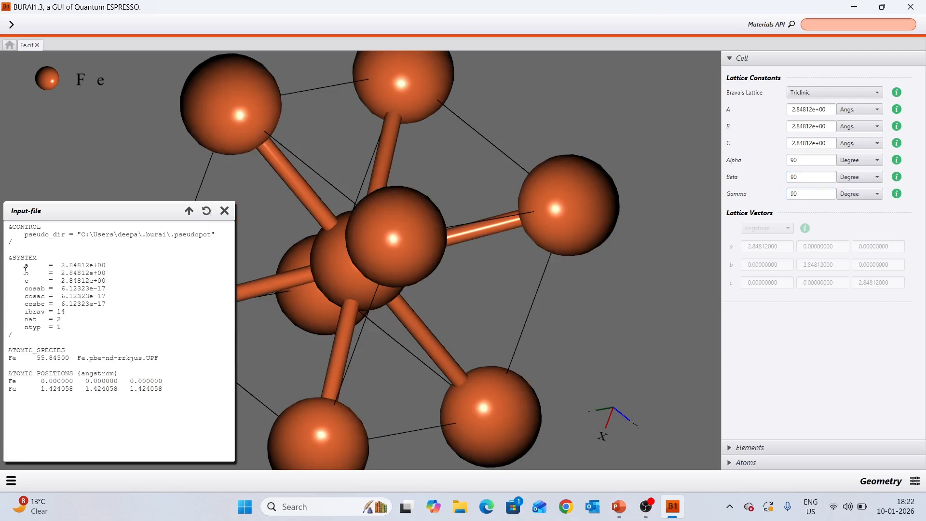
pyautogui.moveTo(21, 265); pyautogui.dragTo(74, 284)
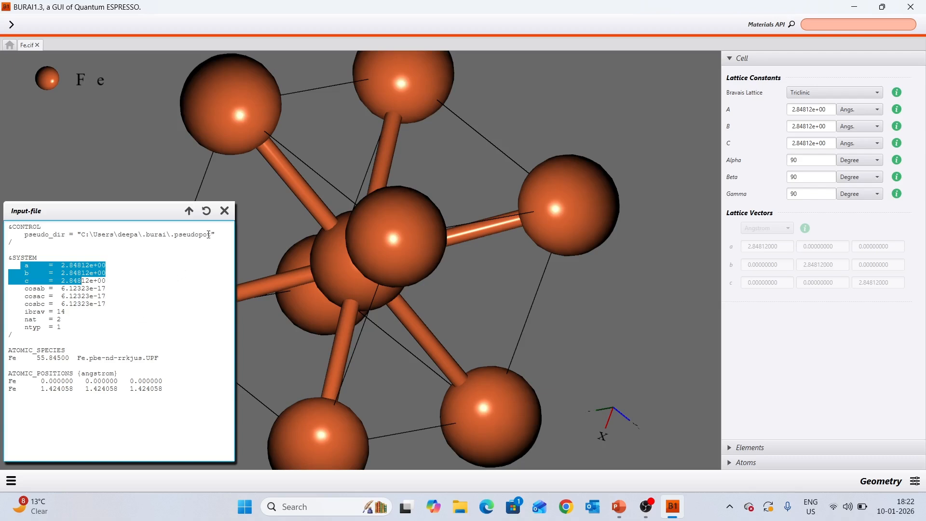
pyautogui.click(225, 211)
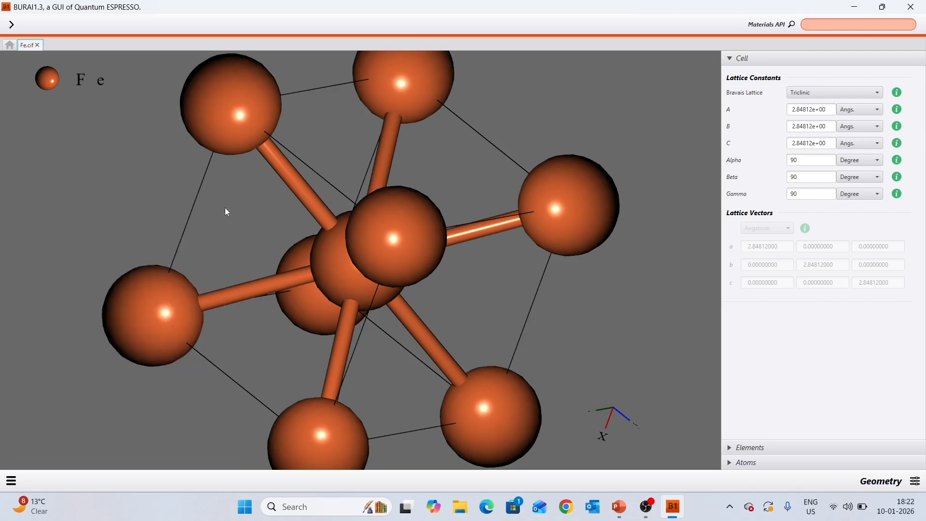
# - Change the Bravais lattice to Free and check the unit options for the lattice vectors, keeping Angstrom
pyautogui.click(812, 93)
pyautogui.scroll(3, 809, 108)
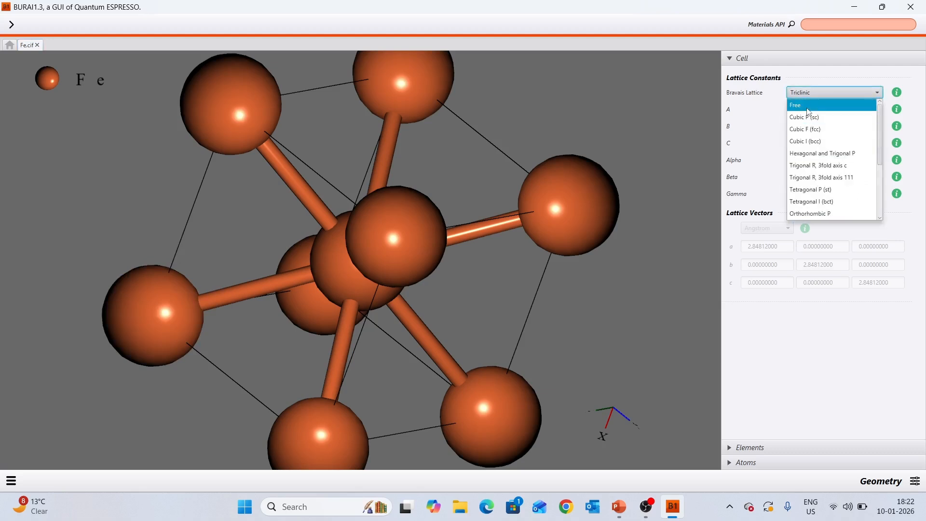
pyautogui.click(809, 106)
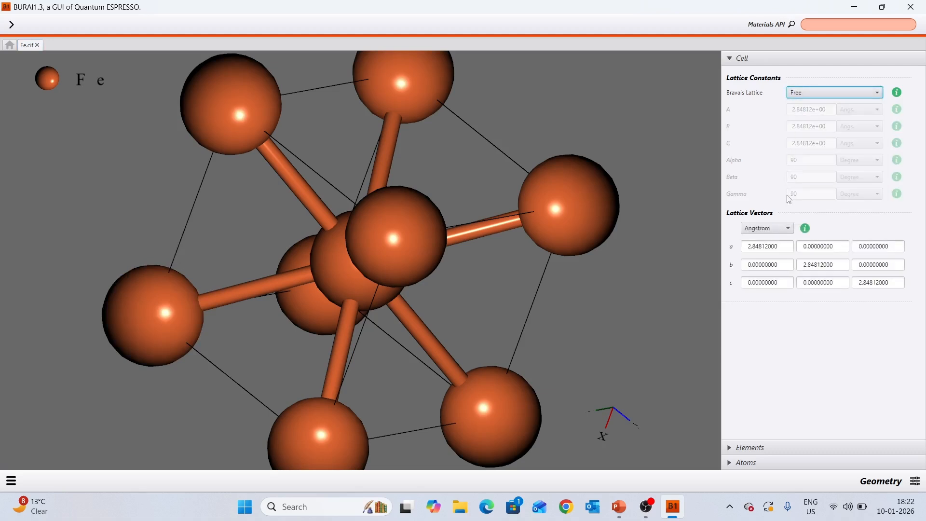
pyautogui.click(767, 229)
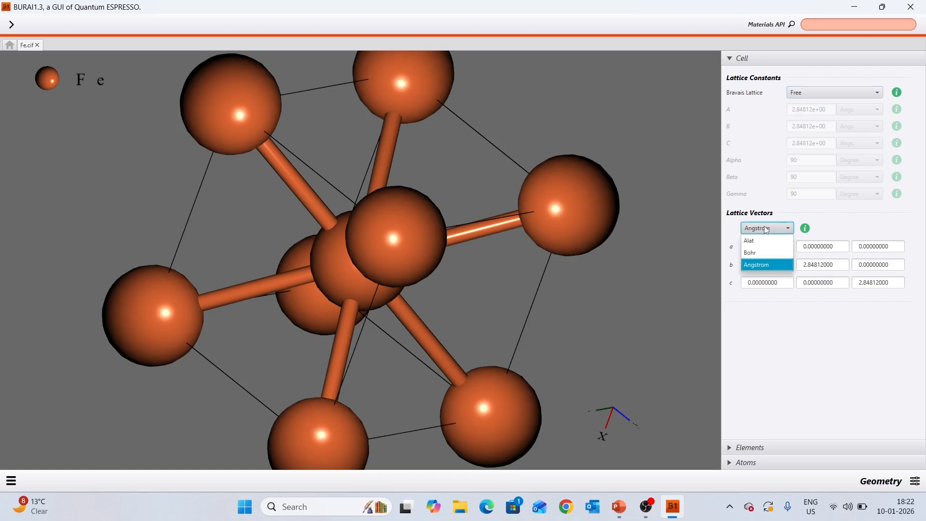
pyautogui.click(747, 194)
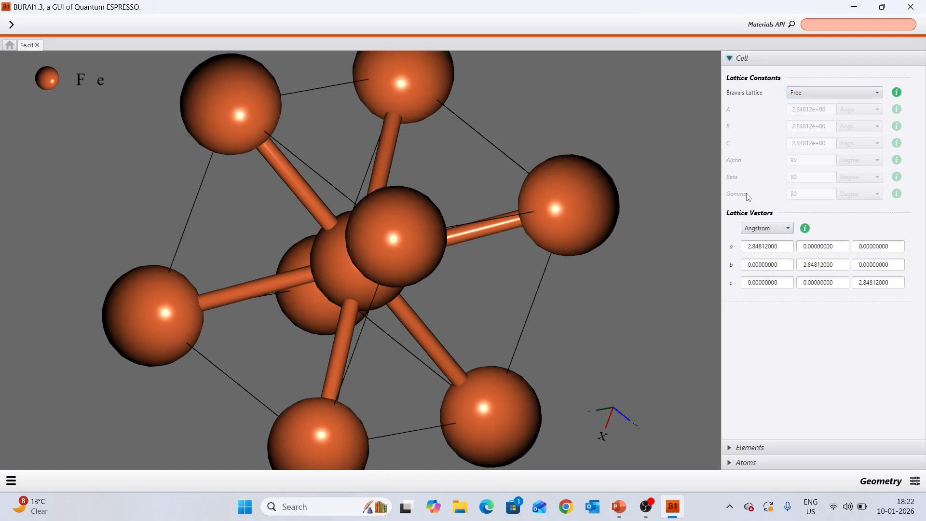
# - Set the Bravais lattice back to Cubic P (sc) and collapse the cell settings
pyautogui.click(809, 92)
pyautogui.click(805, 102)
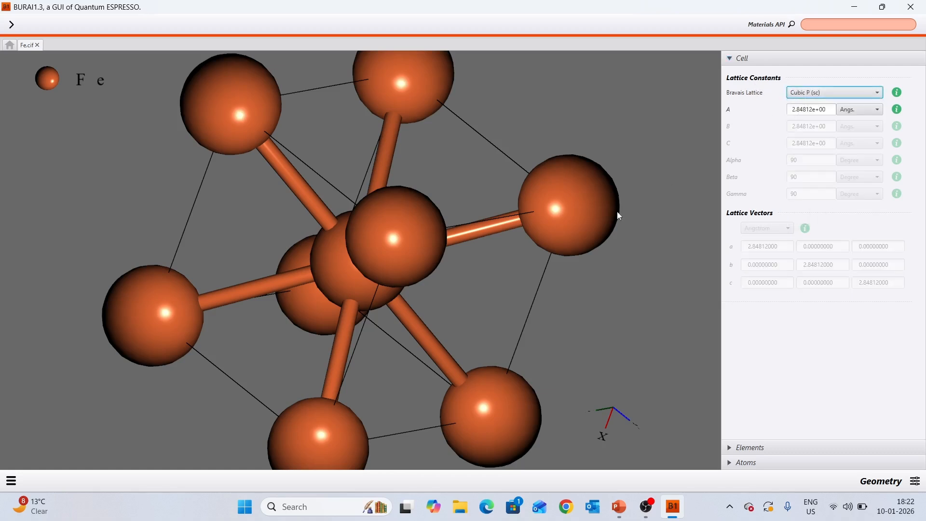
pyautogui.click(730, 59)
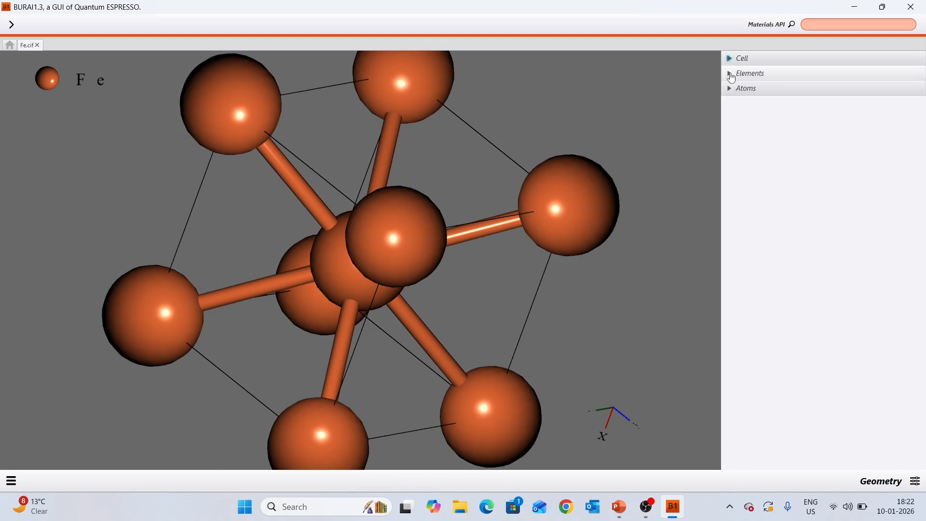
# - Examine the contents of the Fe.pbe-nd-rrkjus.UPF pseudopotential file for Fe, then close the pseudopotential selection without changing it
pyautogui.click(732, 73)
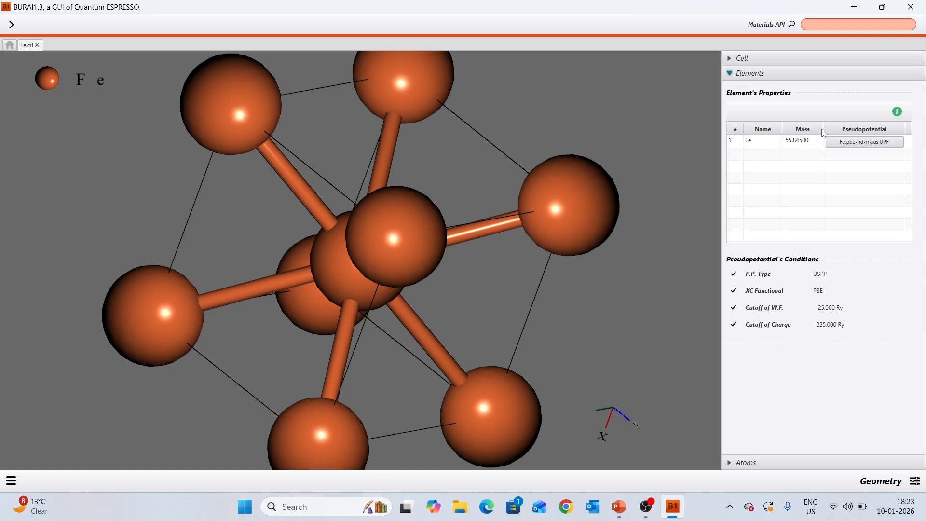
pyautogui.click(856, 143)
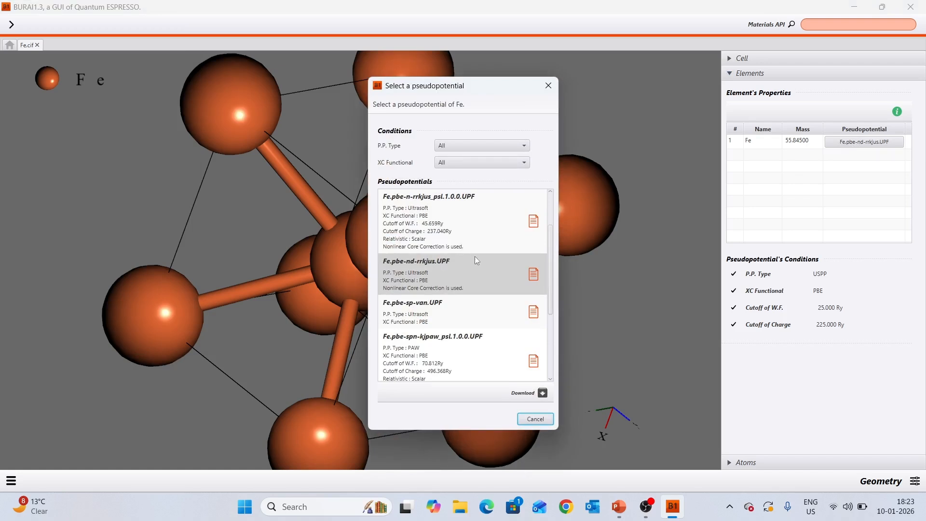
pyautogui.click(534, 274)
pyautogui.scroll(-3, 380, 239)
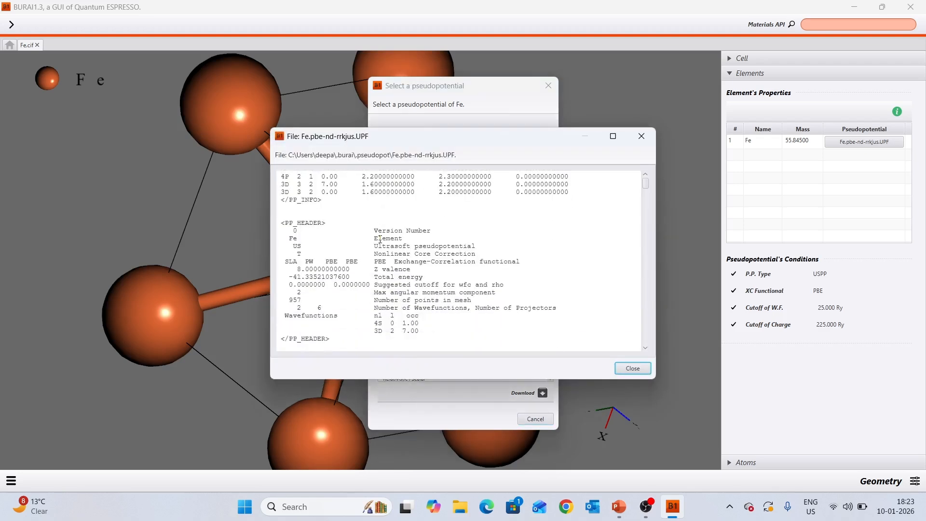
pyautogui.scroll(-15, 380, 239)
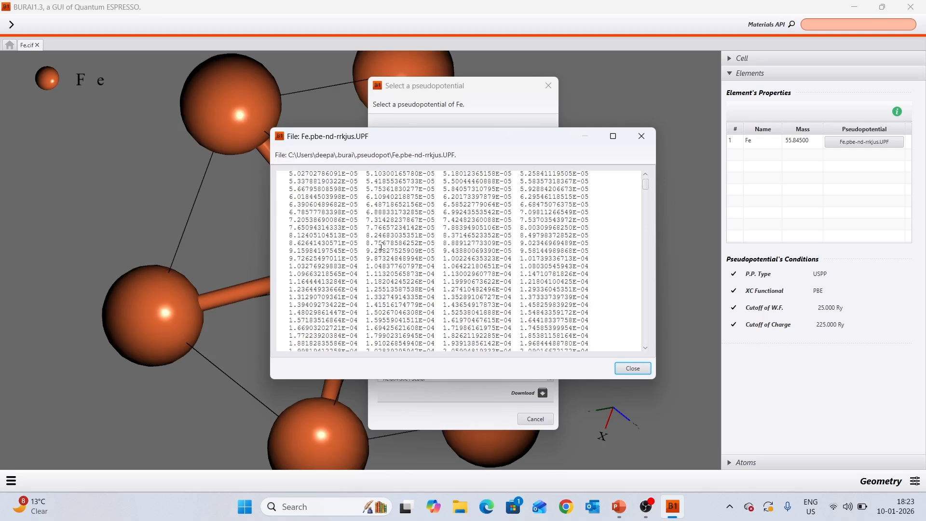
pyautogui.scroll(-20, 382, 246)
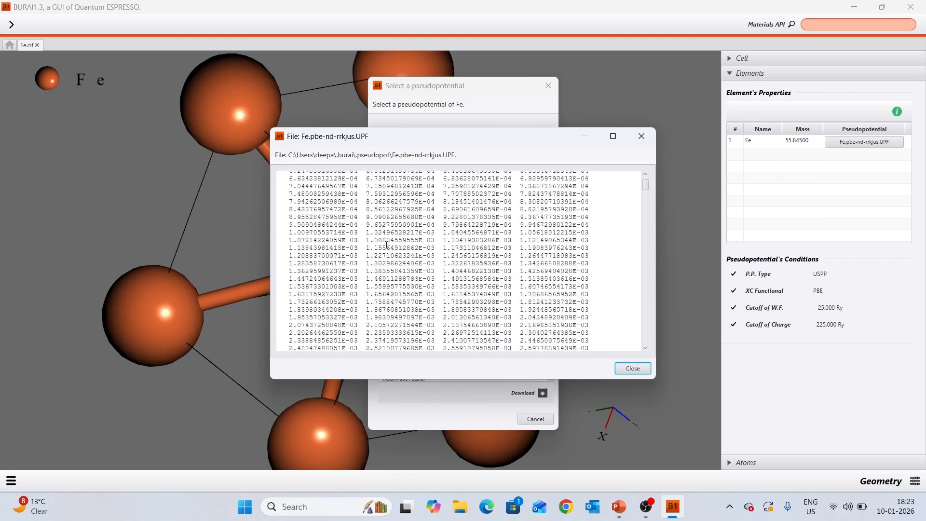
pyautogui.click(642, 136)
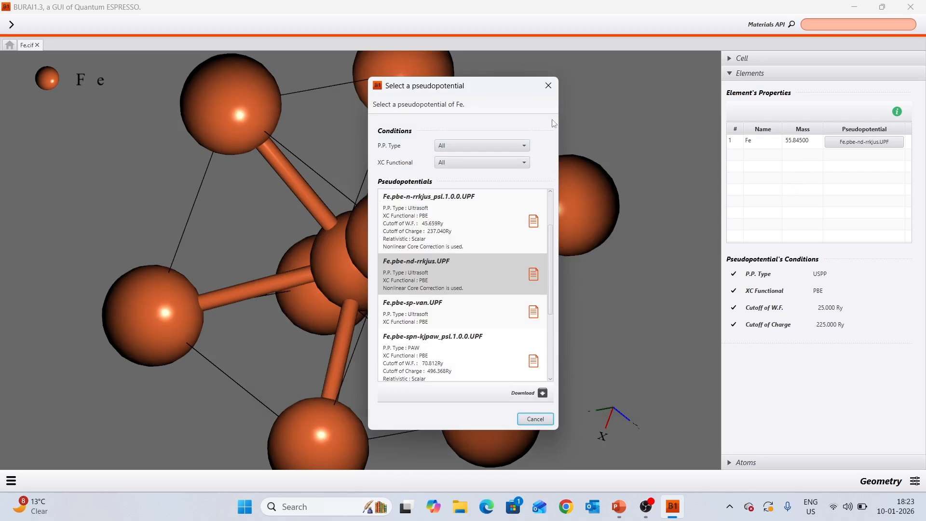
pyautogui.click(548, 85)
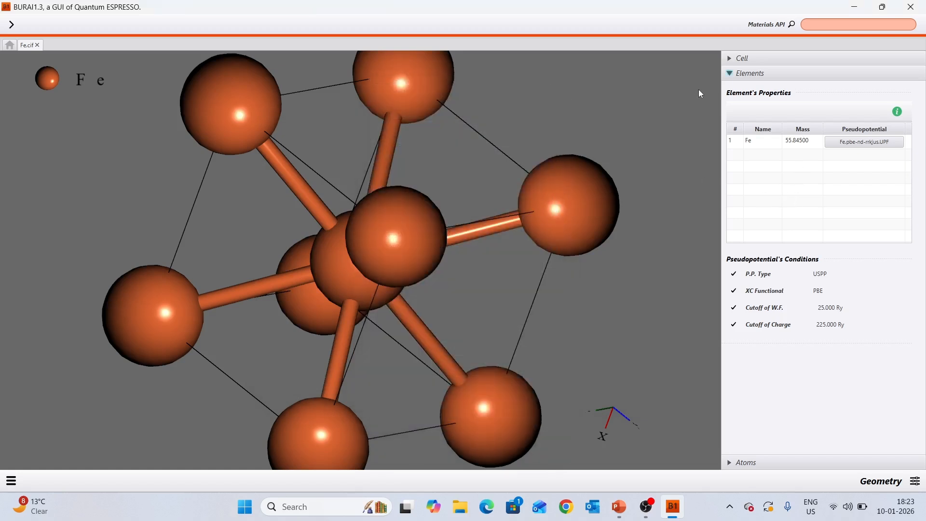
# - Show the atomic configuration with the coordinates of the Fe atoms
pyautogui.click(731, 73)
pyautogui.click(738, 89)
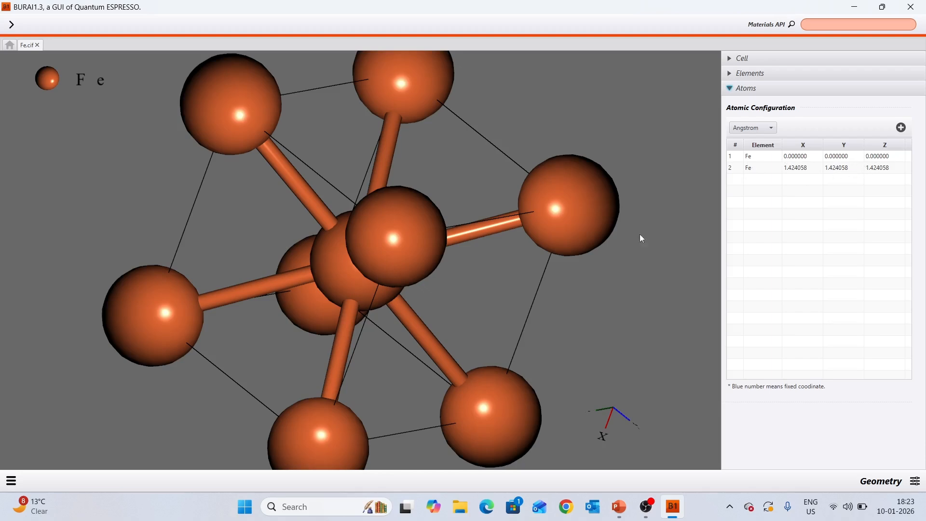
# - Change the element of the second atom in the atomic configuration to Si
pyautogui.moveTo(551, 129); pyautogui.dragTo(525, 185)
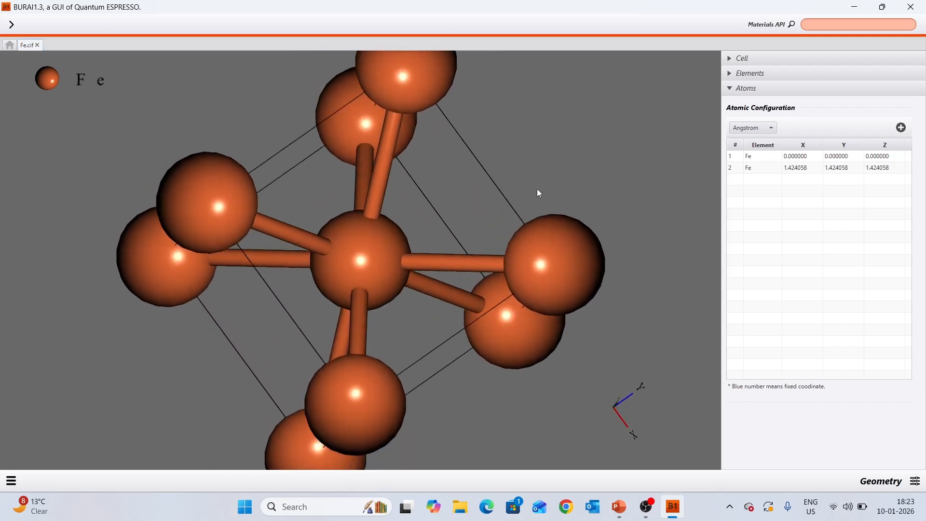
pyautogui.doubleClick(754, 169)
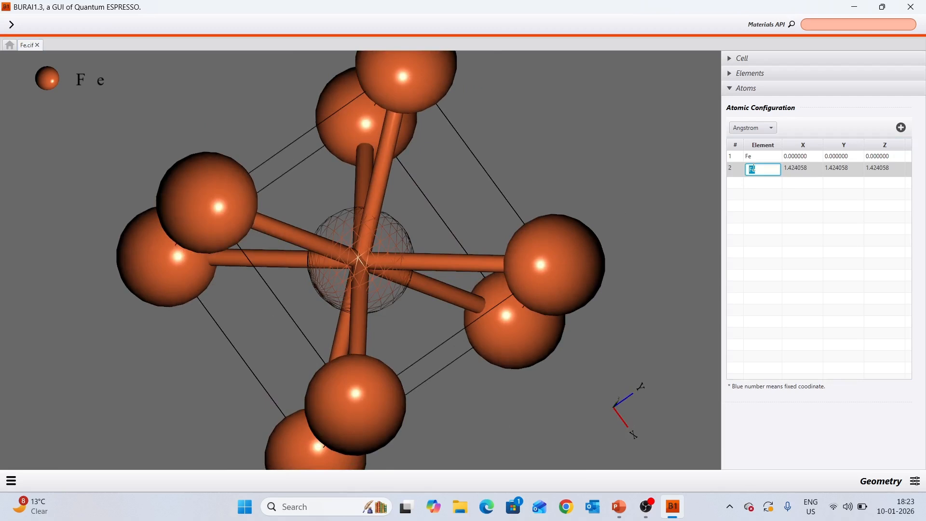
pyautogui.press('BackSpace')
pyautogui.press('capslock')
pyautogui.write('S')
pyautogui.press('capslock')
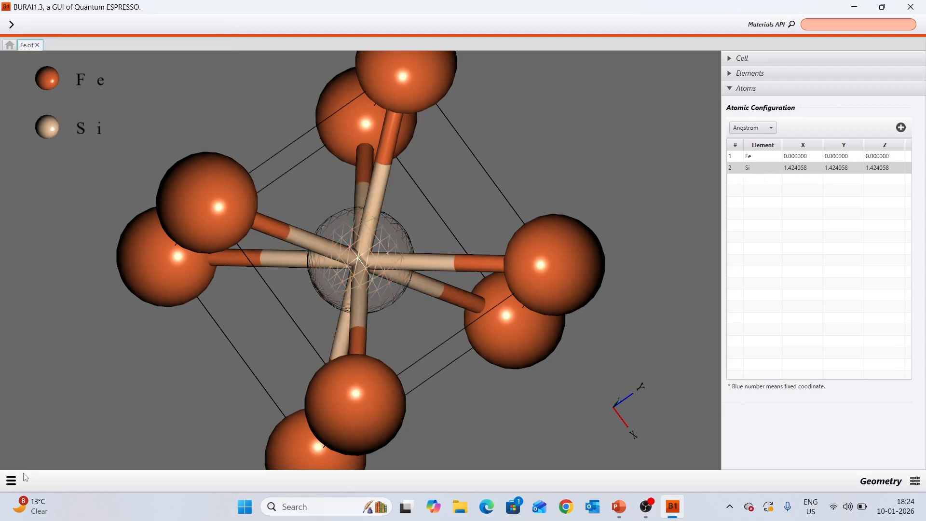
# - Show the Quantum ESPRESSO input file and highlight the Si entry under ATOMIC_SPECIES
pyautogui.click(10, 481)
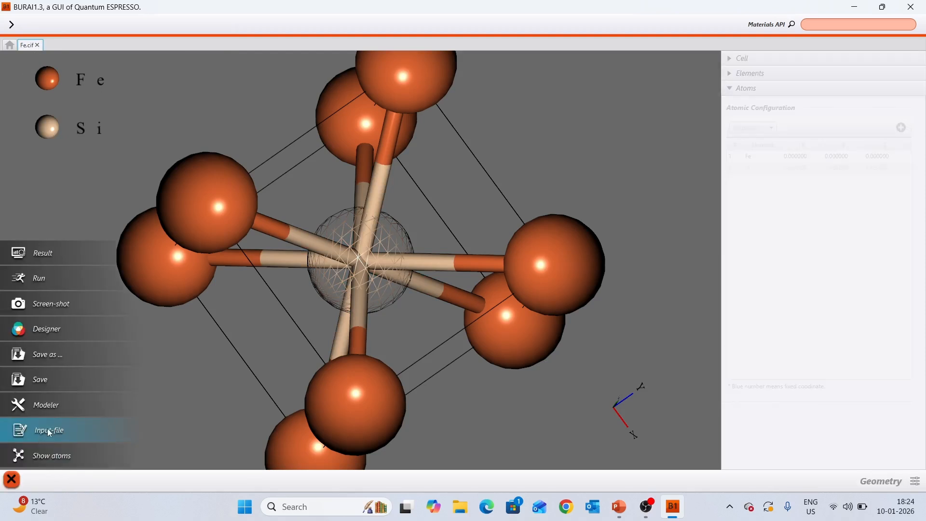
pyautogui.click(34, 440)
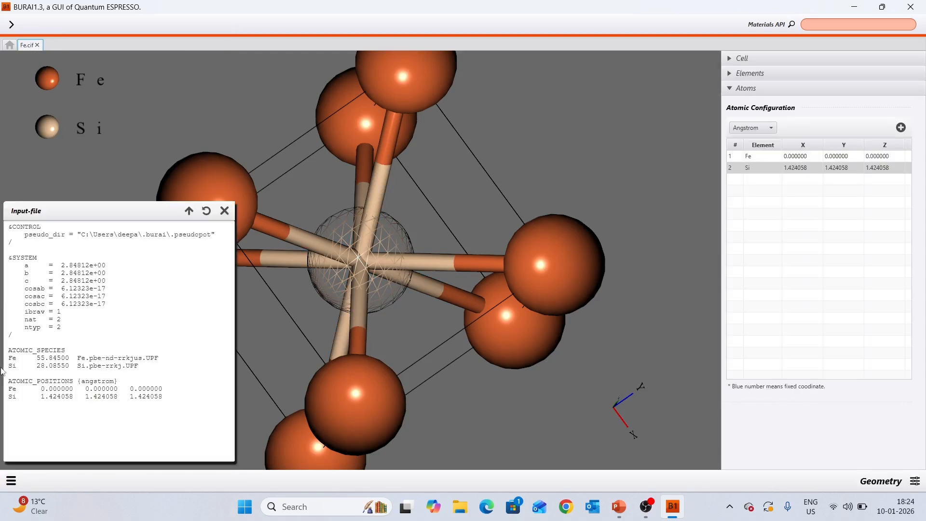
pyautogui.moveTo(7, 366); pyautogui.dragTo(144, 365)
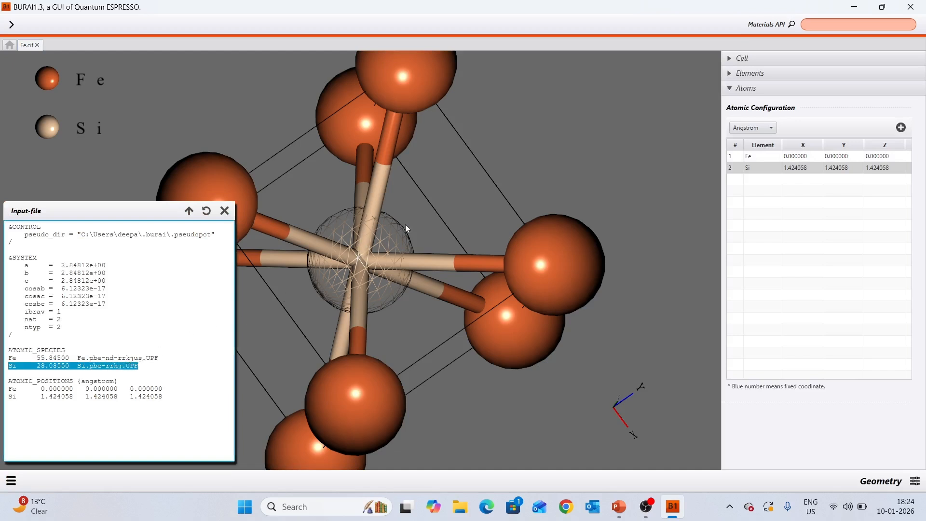
# - Deselect all atoms in the 3D view, then delete the Si atom from the atomic configuration
pyautogui.rightClick(572, 149)
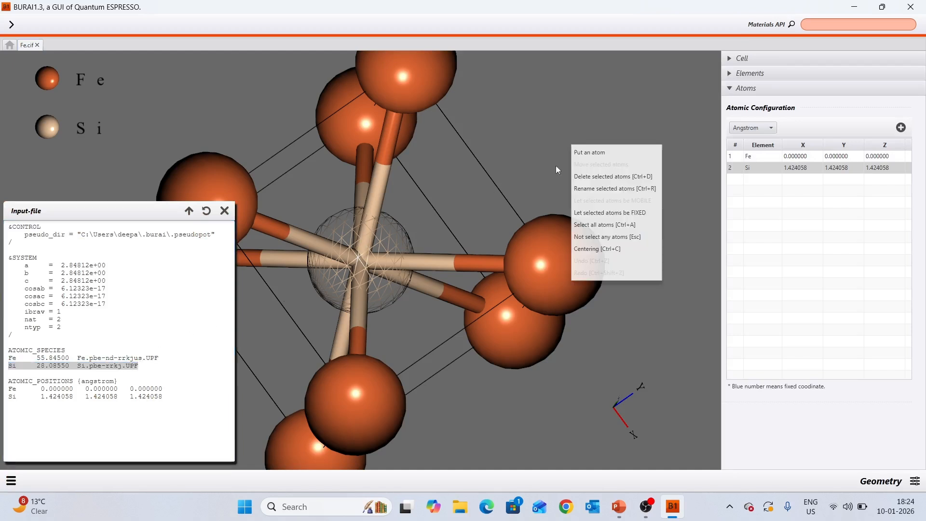
pyautogui.click(595, 237)
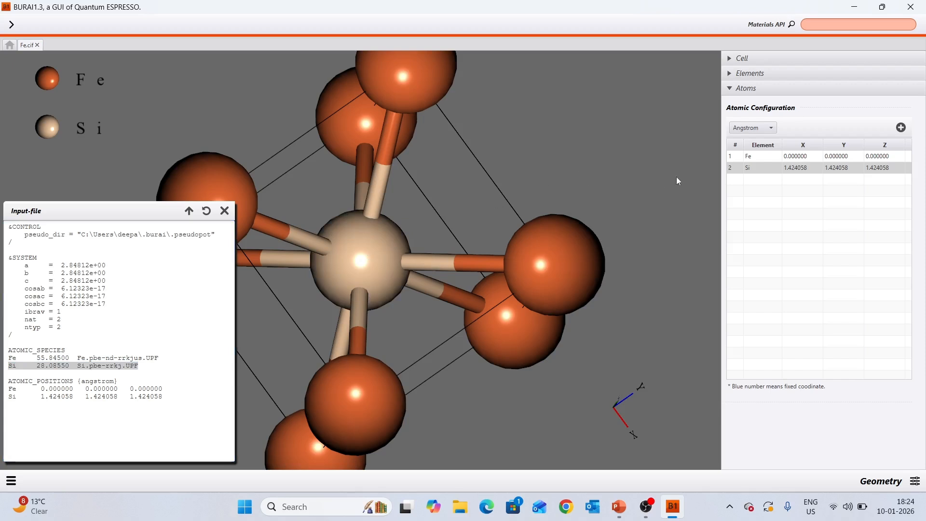
pyautogui.doubleClick(758, 168)
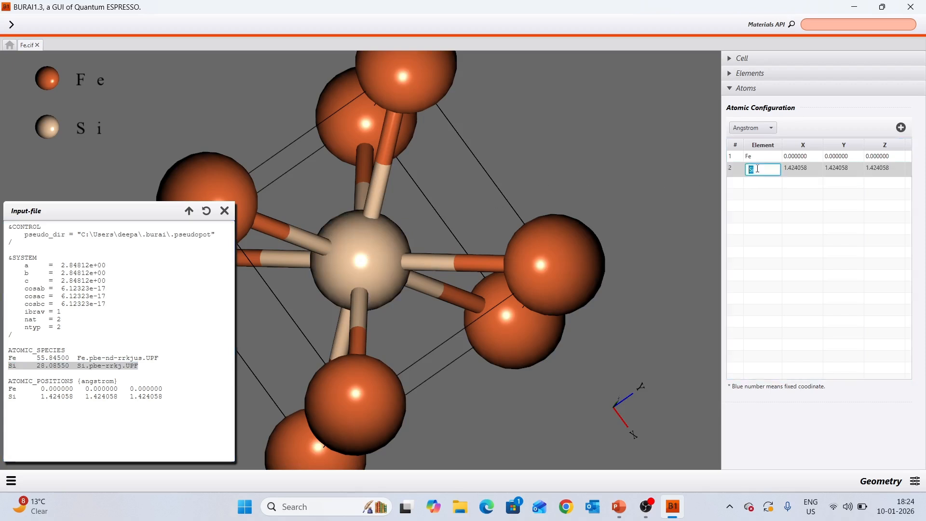
pyautogui.click(773, 188)
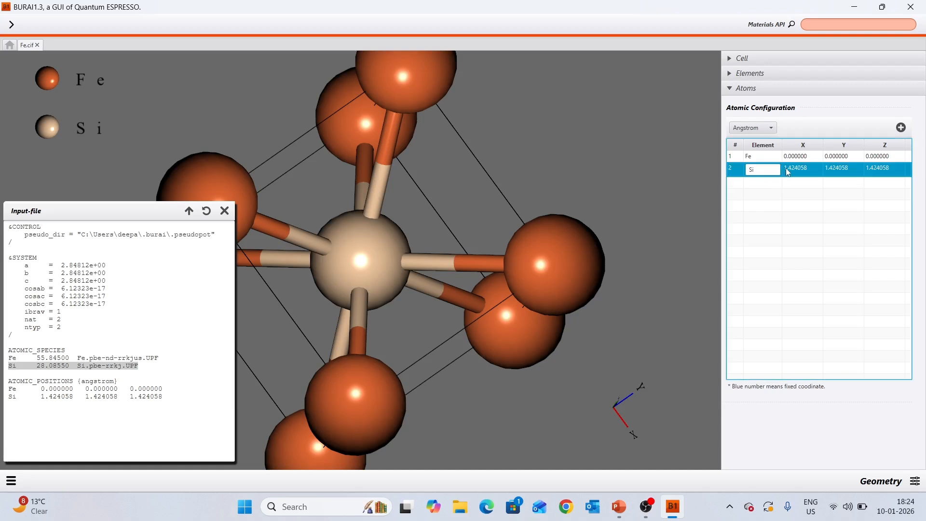
pyautogui.rightClick(789, 172)
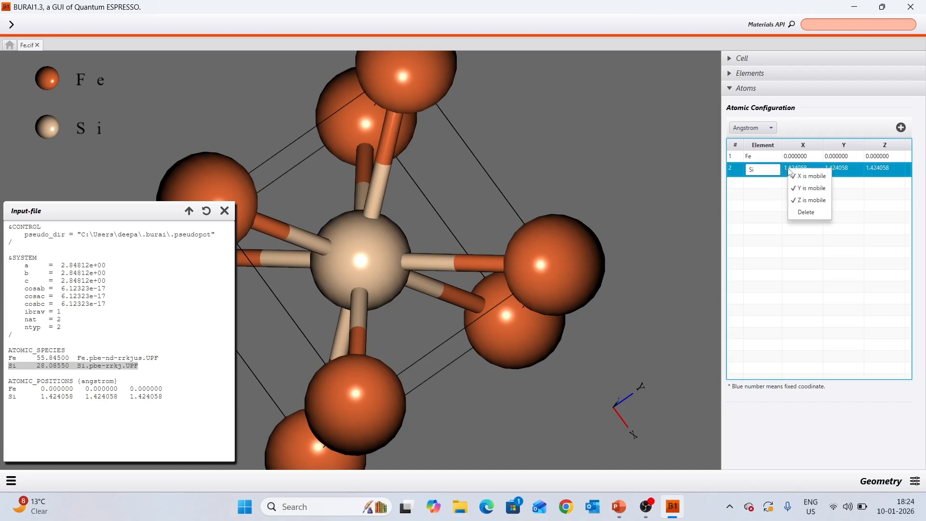
pyautogui.click(809, 214)
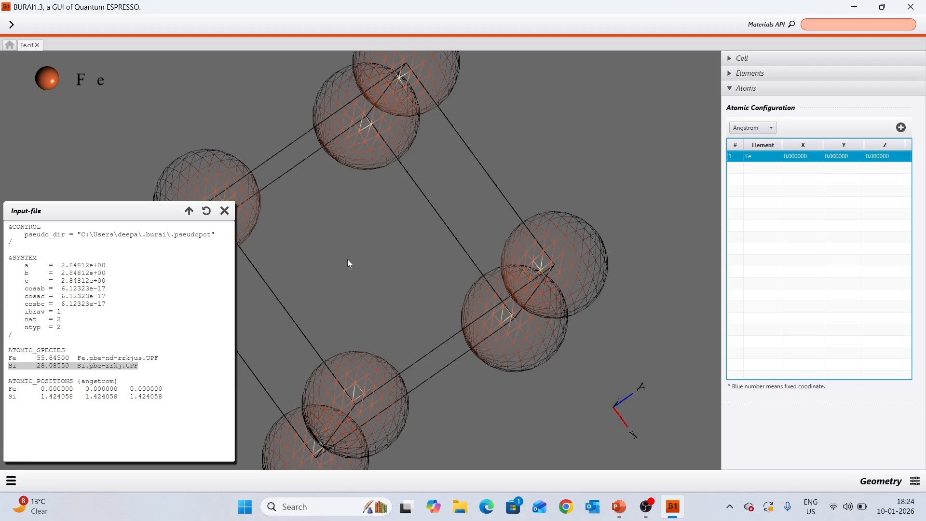
# - Refresh the input file and highlight the Fe entry under ATOMIC_SPECIES
pyautogui.click(164, 316)
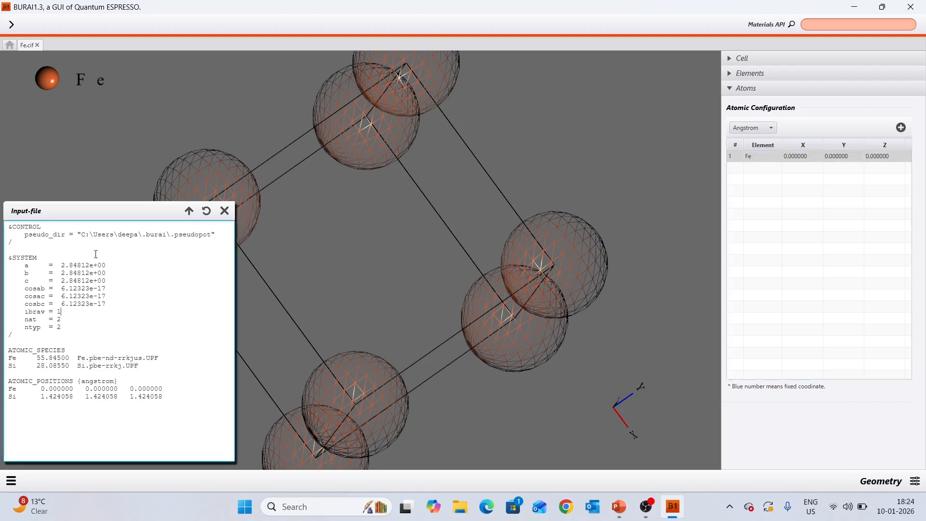
pyautogui.click(205, 213)
pyautogui.tripleClick(167, 354)
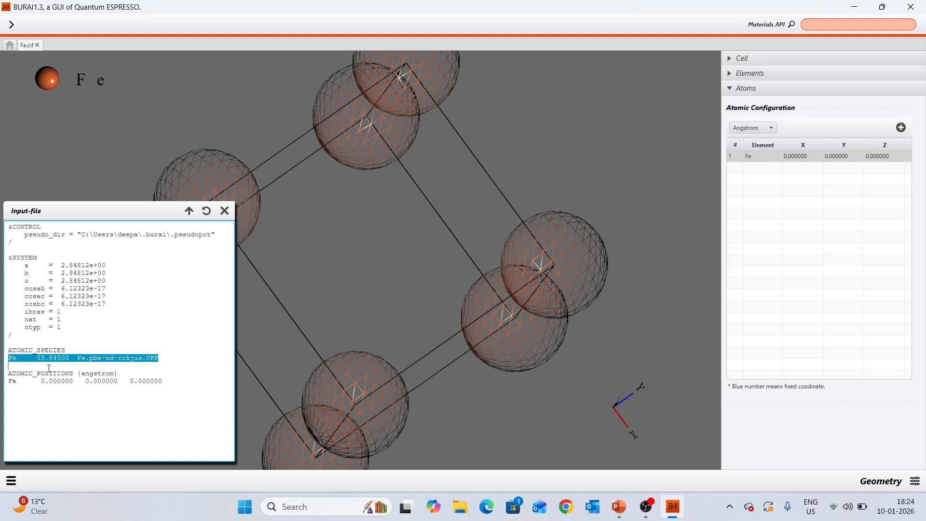
# - Deselect all atoms in the 3D view and close the input file
pyautogui.rightClick(528, 146)
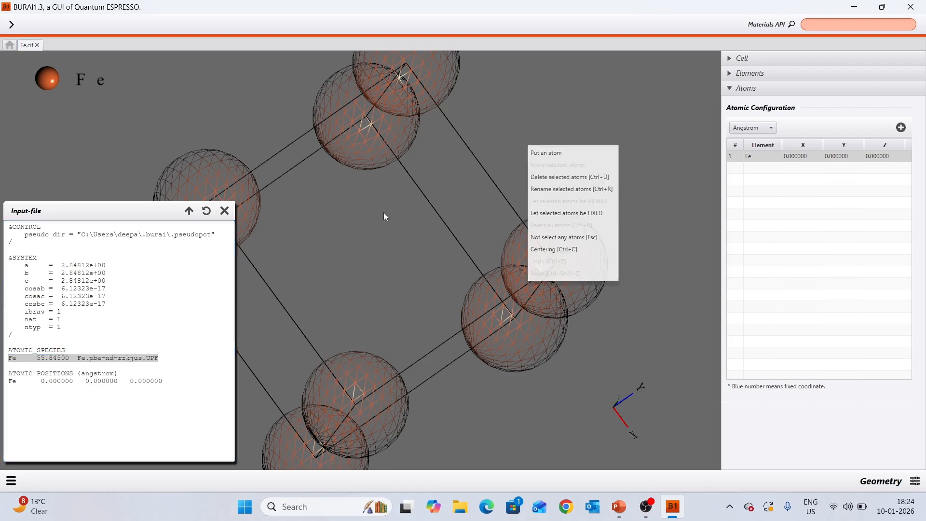
pyautogui.click(564, 237)
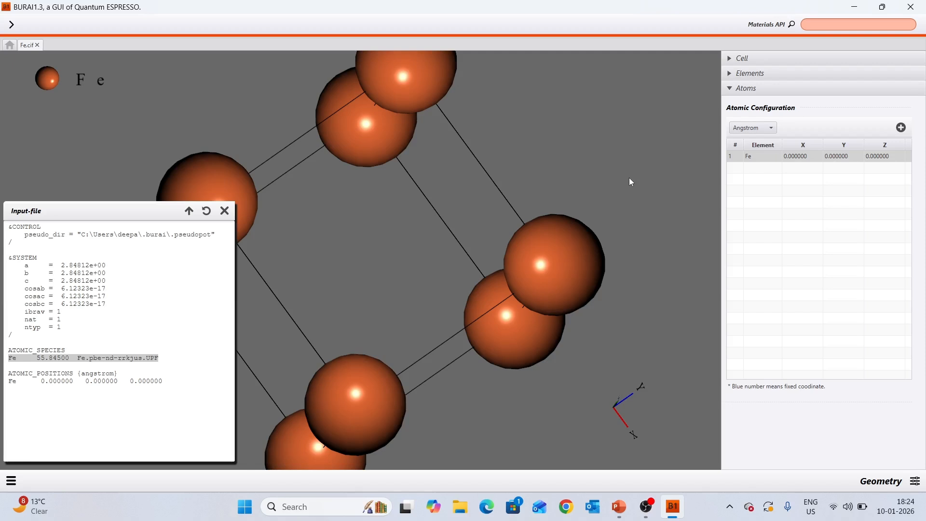
pyautogui.click(729, 89)
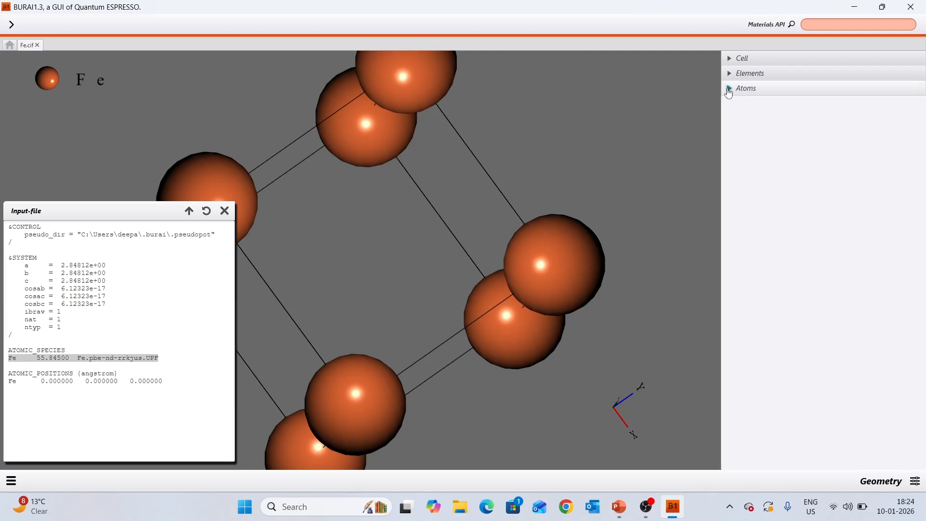
pyautogui.click(730, 89)
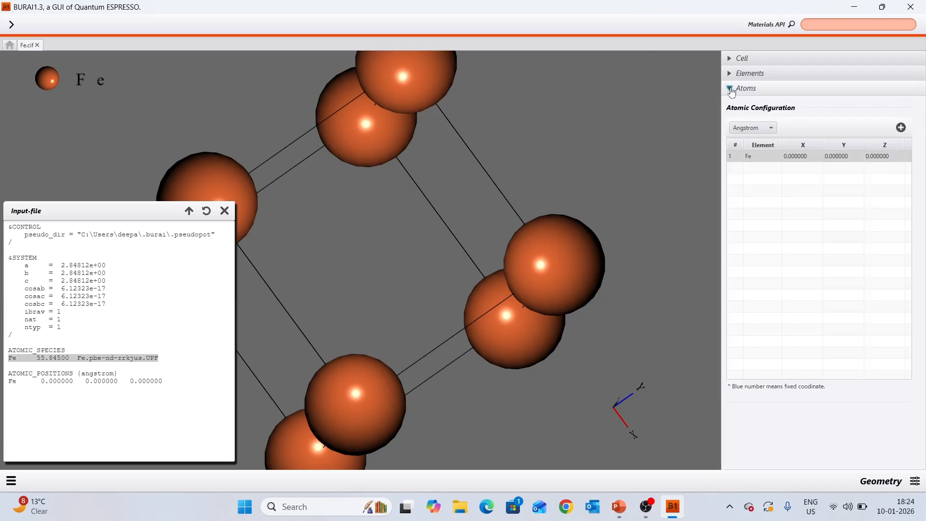
pyautogui.click(225, 210)
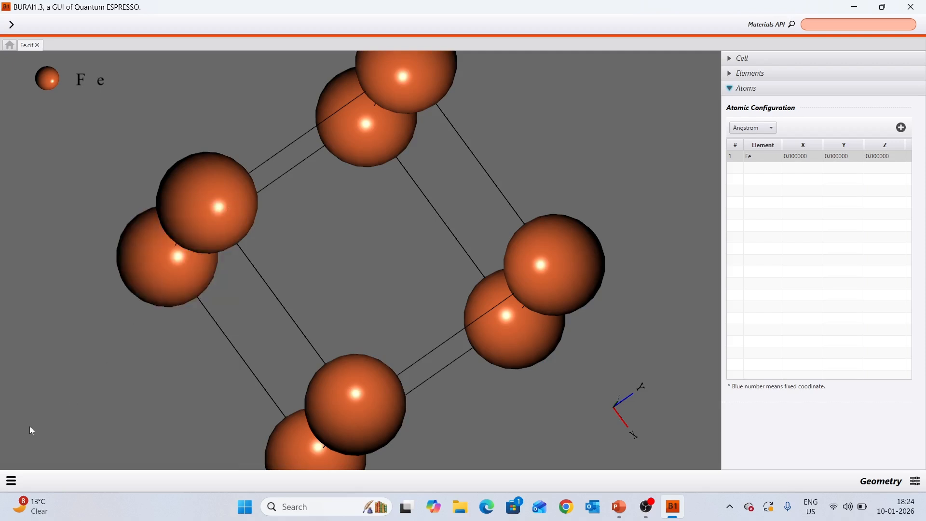
# - Open the structure in the Designer and compare the Ball and Stick atomic models, returning to Ball & Stick
pyautogui.click(10, 481)
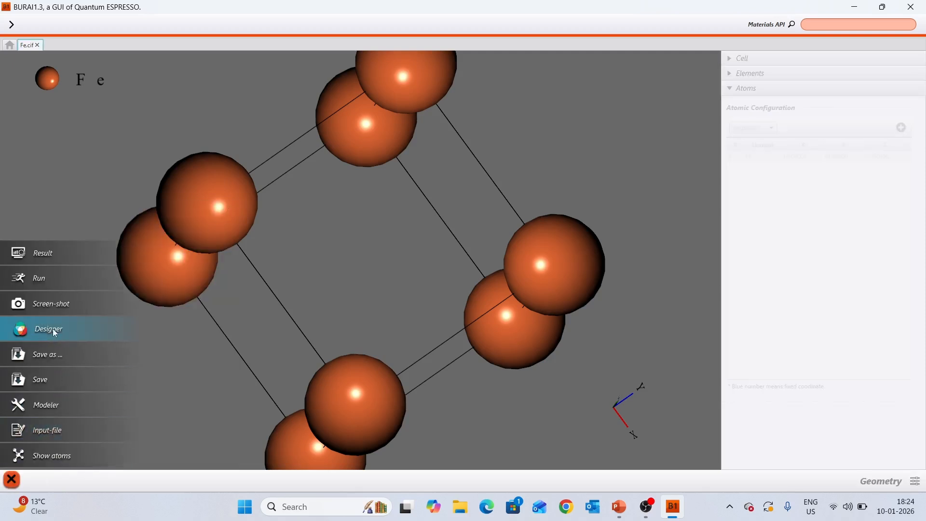
pyautogui.click(55, 333)
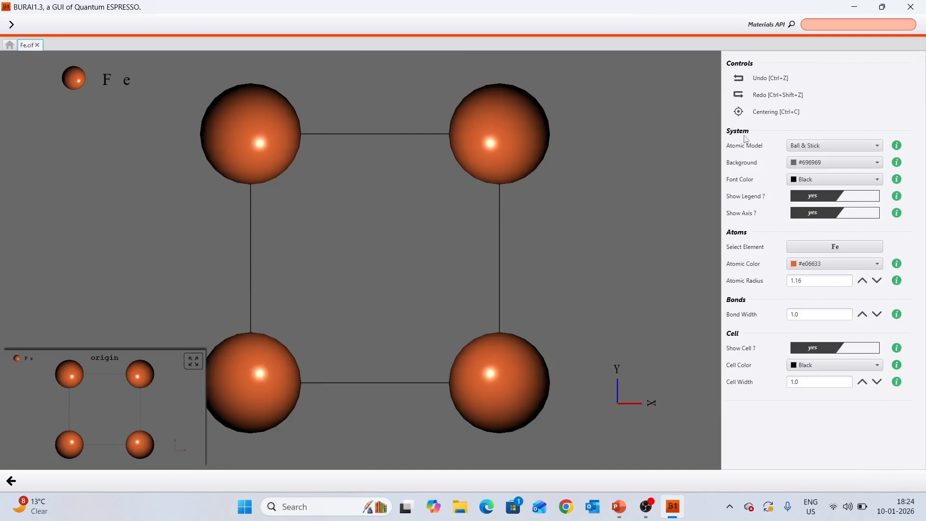
pyautogui.click(813, 146)
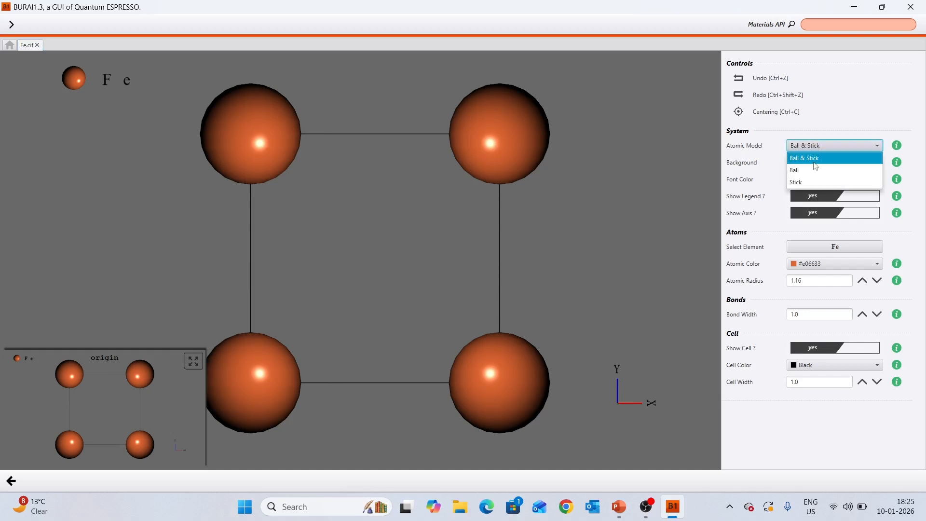
pyautogui.click(801, 177)
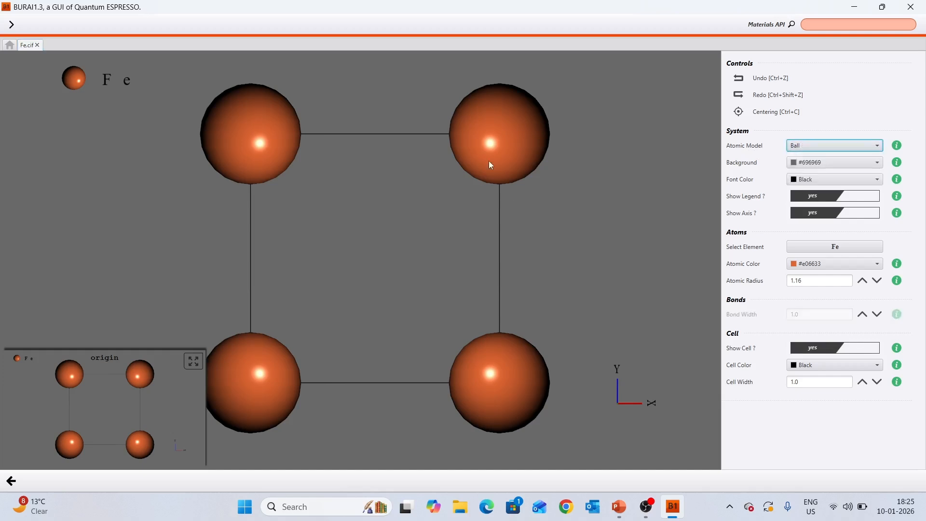
pyautogui.click(797, 146)
pyautogui.click(800, 185)
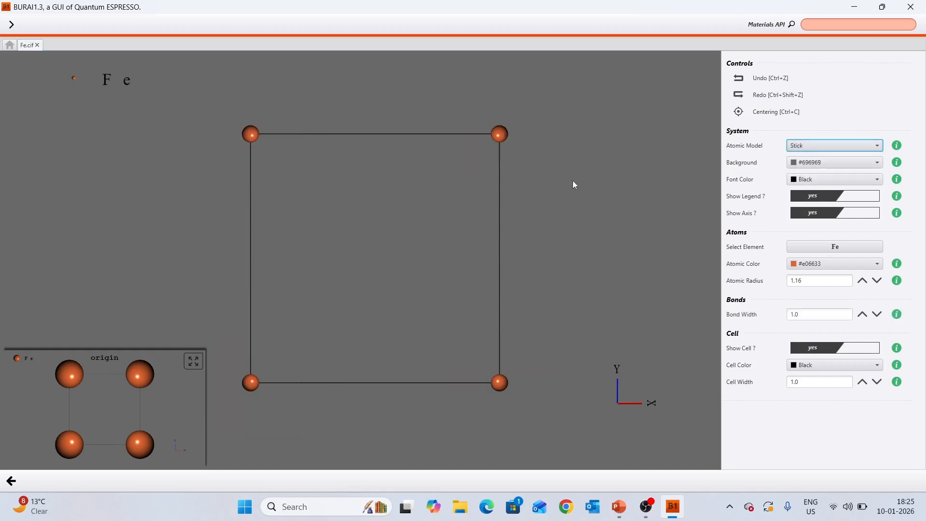
pyautogui.click(801, 145)
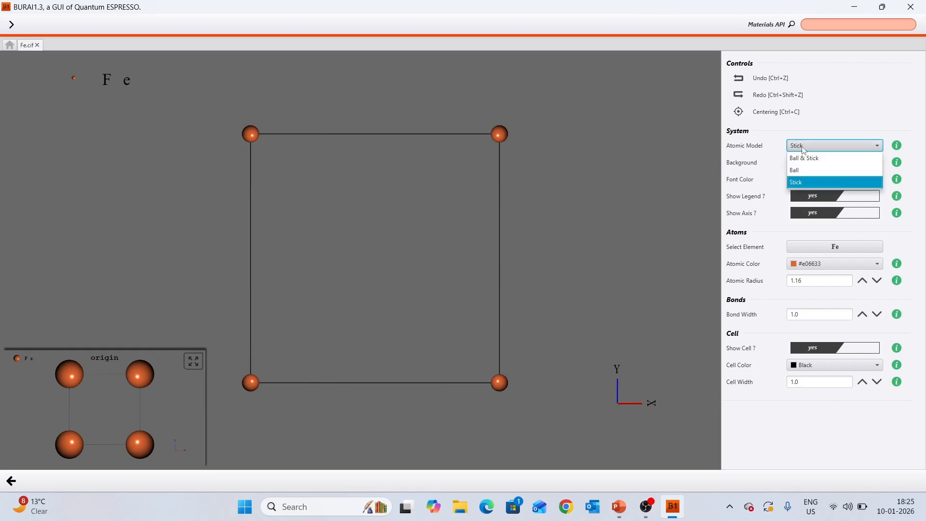
pyautogui.click(802, 158)
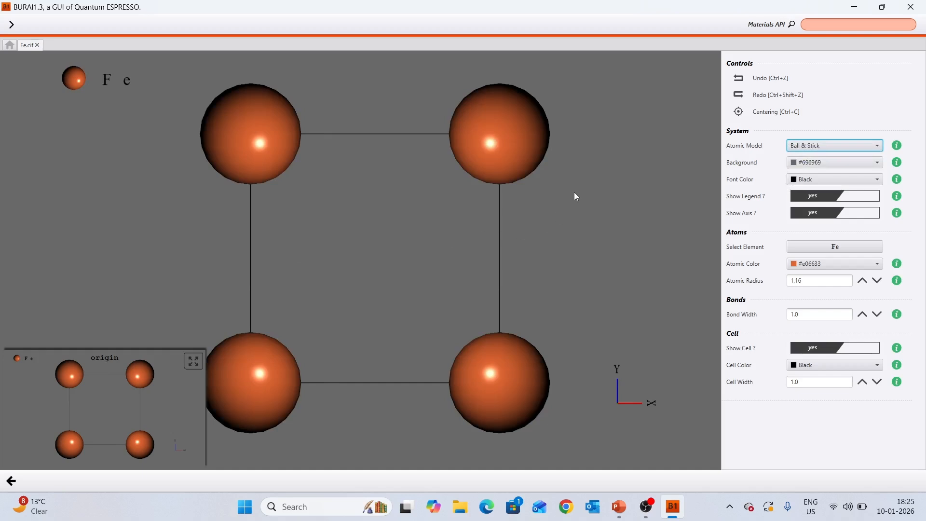
pyautogui.moveTo(575, 197); pyautogui.dragTo(554, 232)
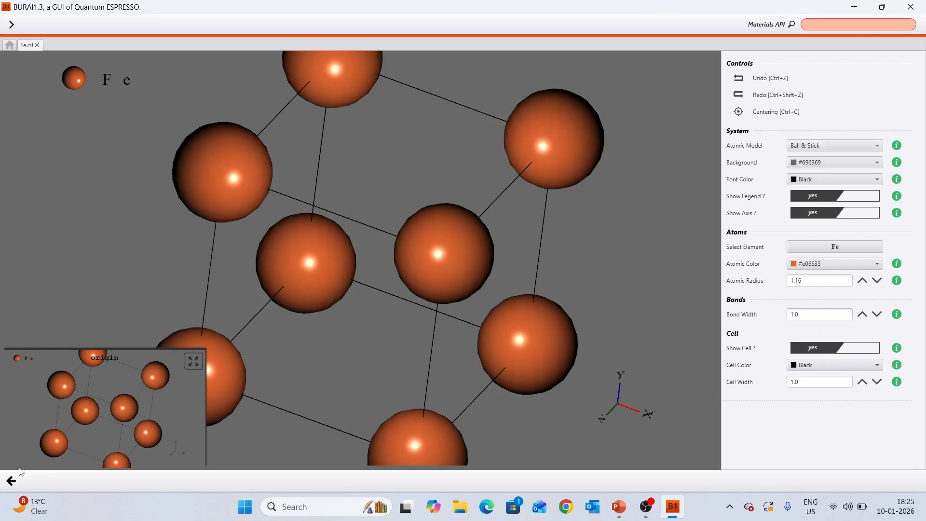
# - Leave the Designer, close Fe.cif without saving the changes, and reopen Fe.cif from the CIF examples folder
pyautogui.click(11, 481)
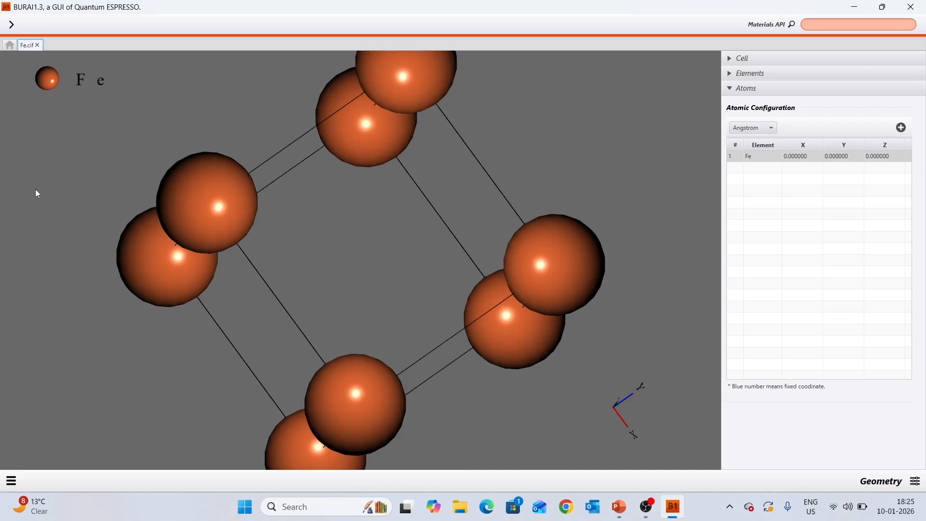
pyautogui.click(38, 45)
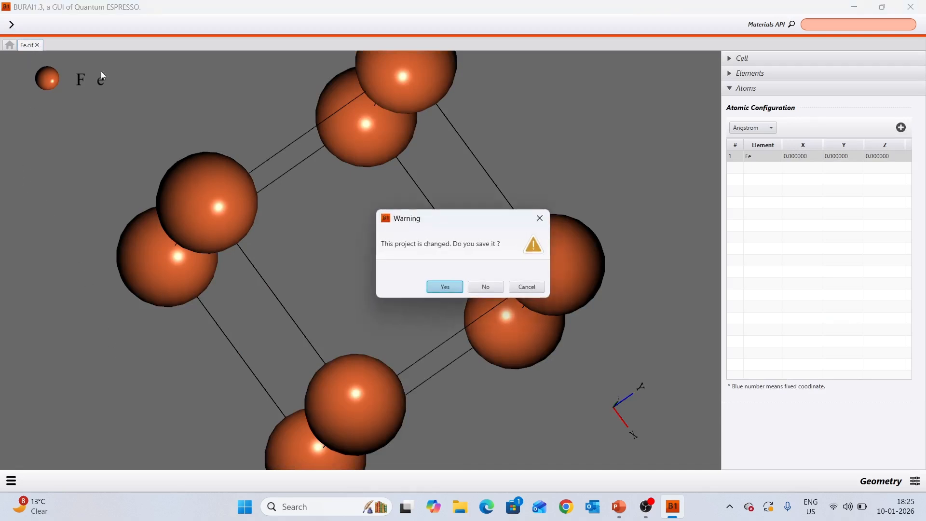
pyautogui.click(480, 288)
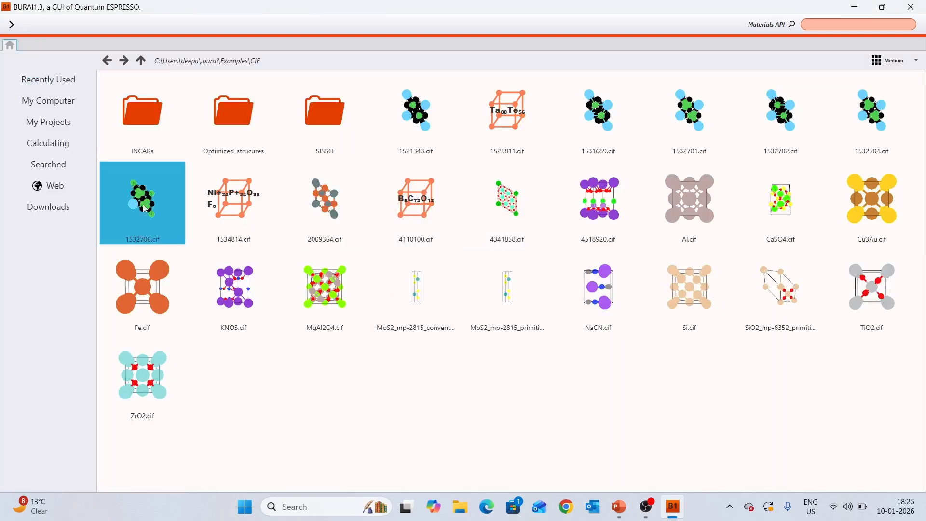
pyautogui.doubleClick(150, 288)
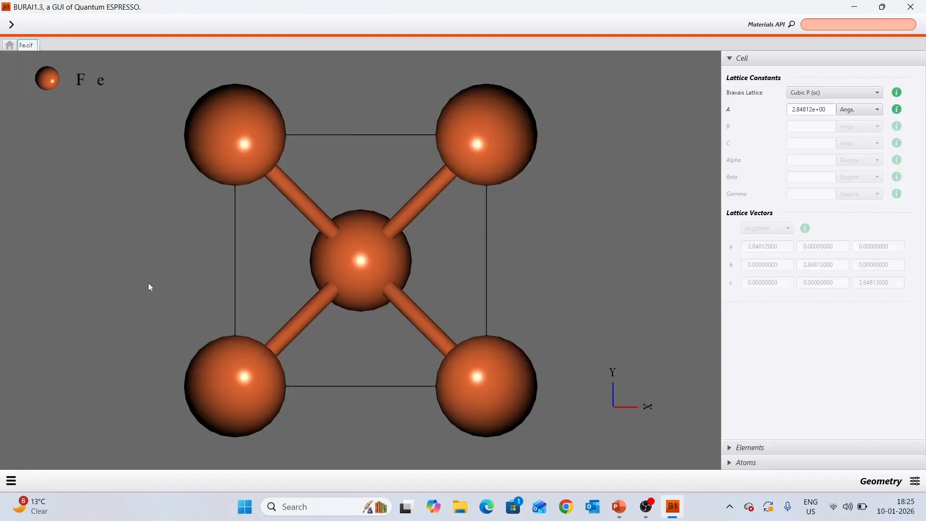
# - Open the reloaded Fe structure in the Designer and display it with the Ball atomic model, then the Stick model
pyautogui.click(11, 481)
pyautogui.click(53, 331)
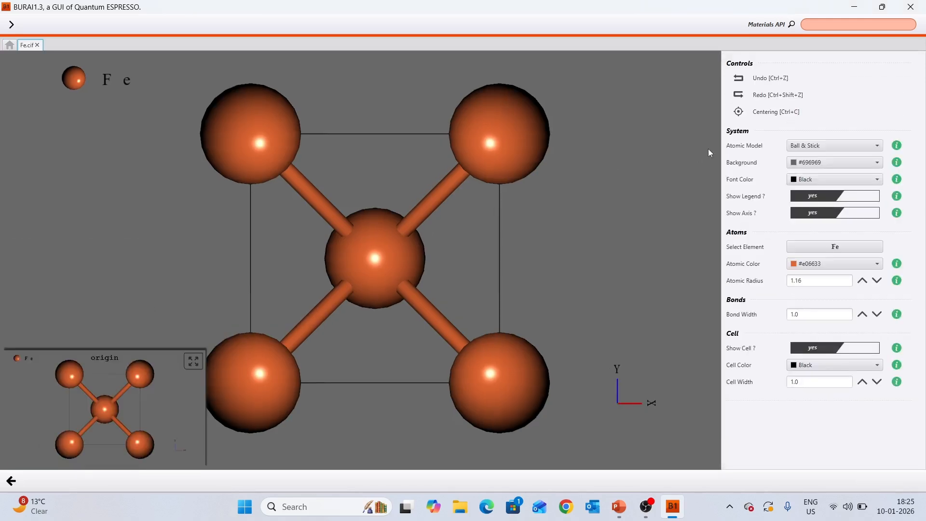
pyautogui.click(813, 145)
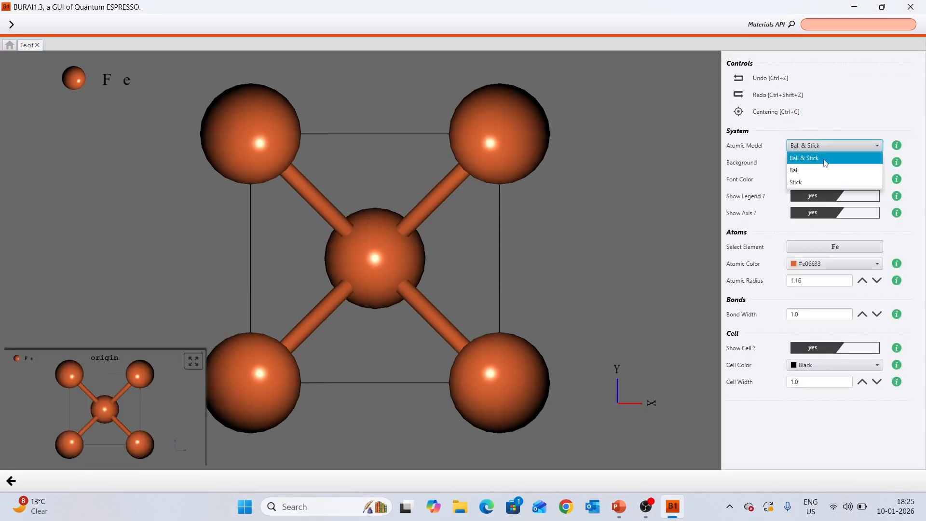
pyautogui.click(806, 168)
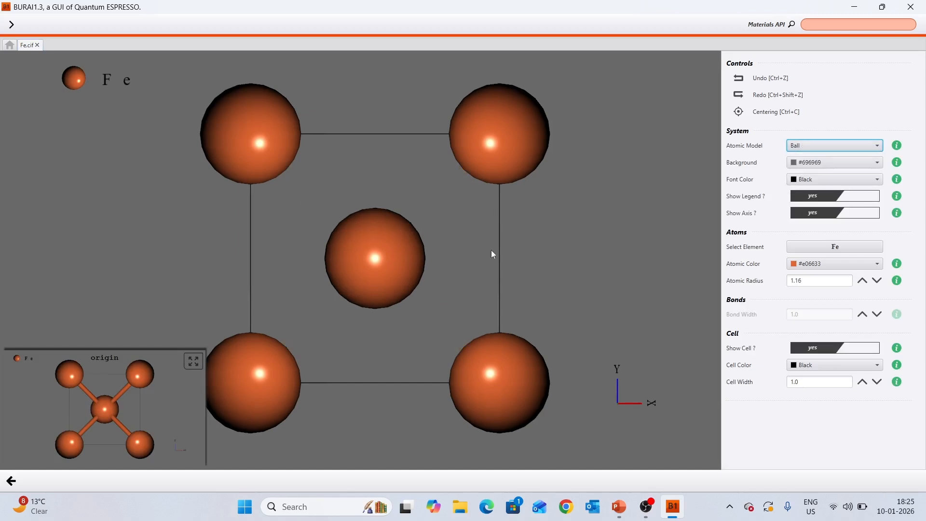
pyautogui.click(792, 146)
pyautogui.click(808, 182)
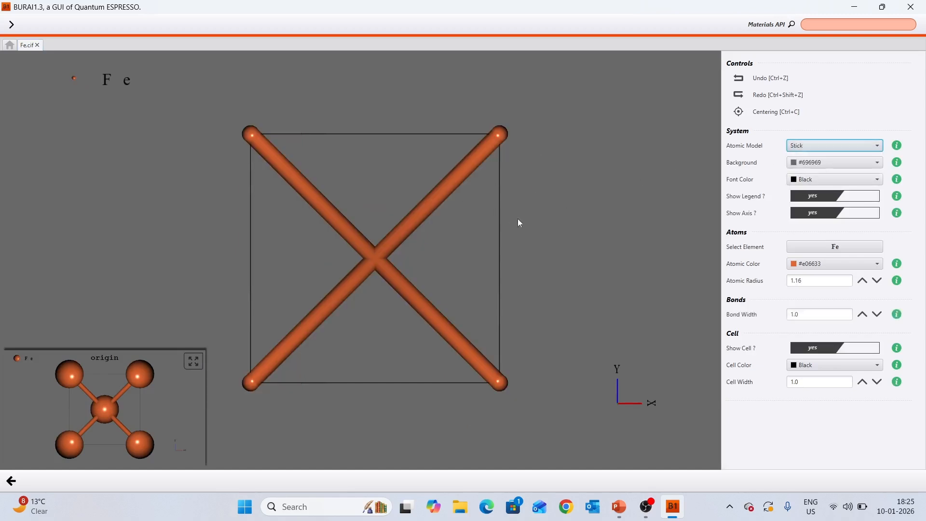
# - Return the atomic model to Ball & Stick, and hide the Fe legend and show it again
pyautogui.click(799, 147)
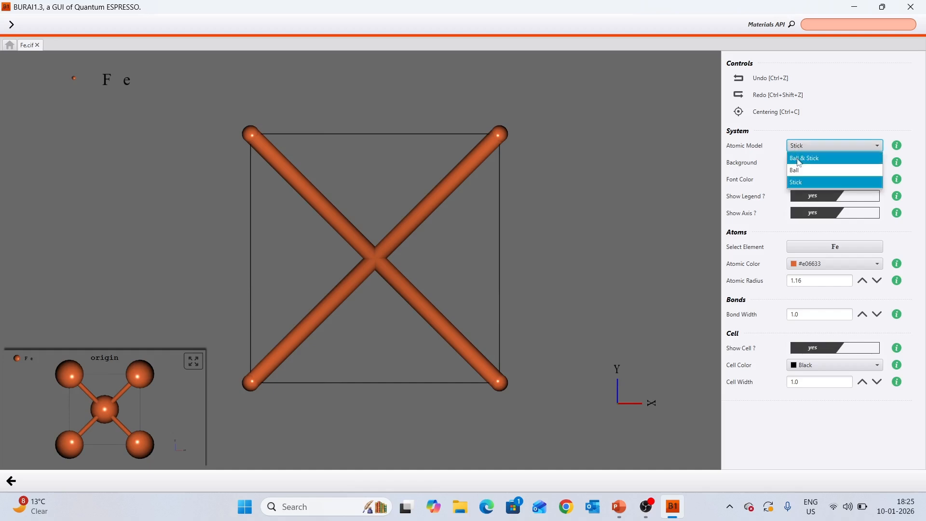
pyautogui.click(805, 158)
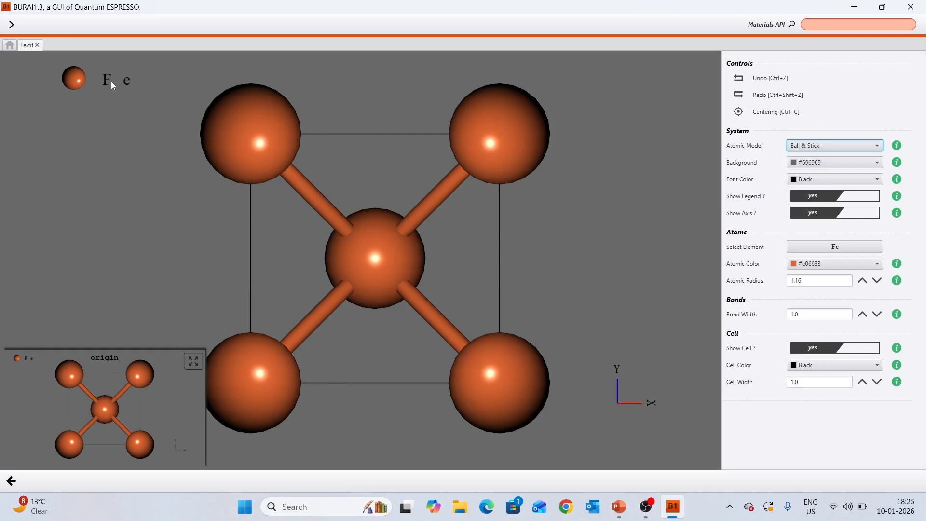
pyautogui.click(812, 197)
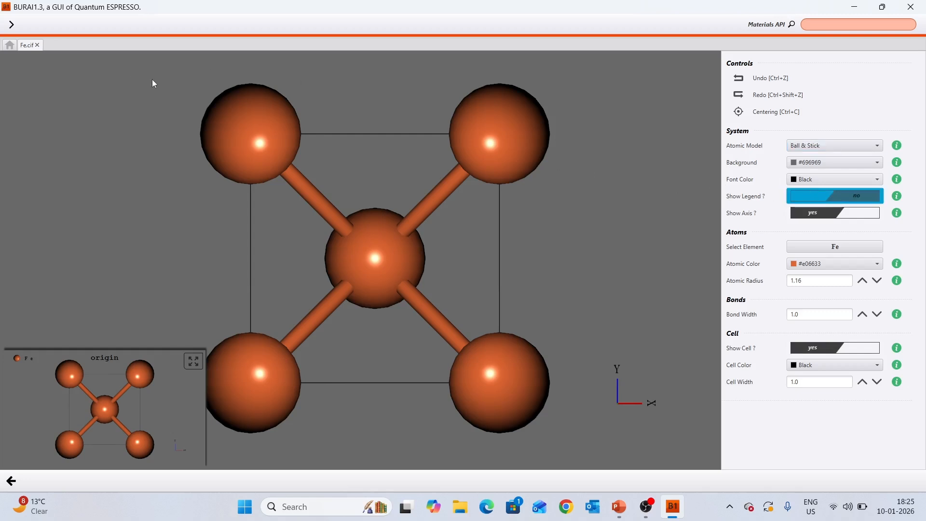
pyautogui.click(807, 197)
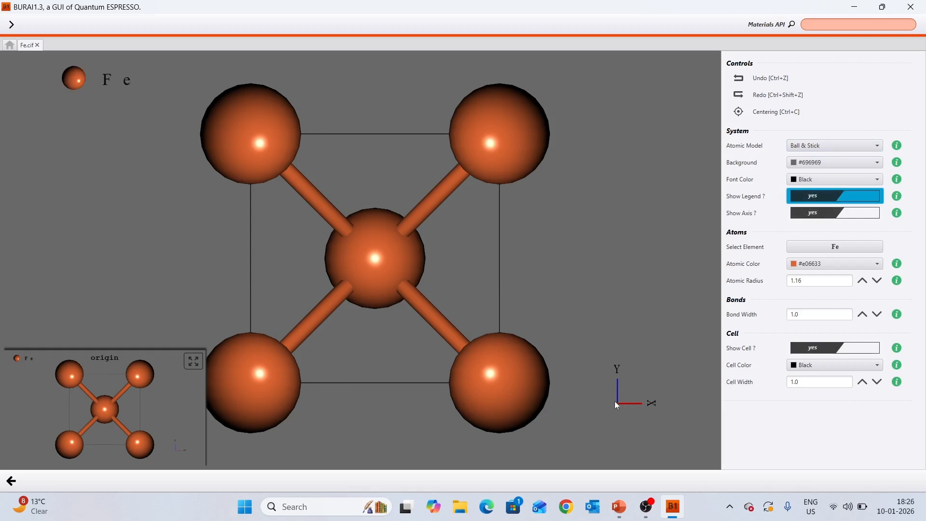
# - Hide both the axis indicator and the legend in the Designer view, and turn both back on
pyautogui.click(658, 380)
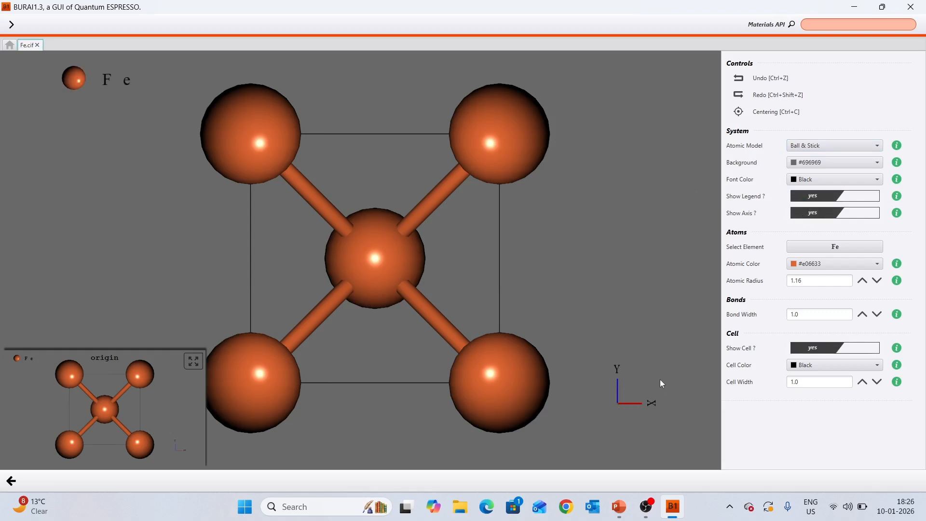
pyautogui.click(814, 215)
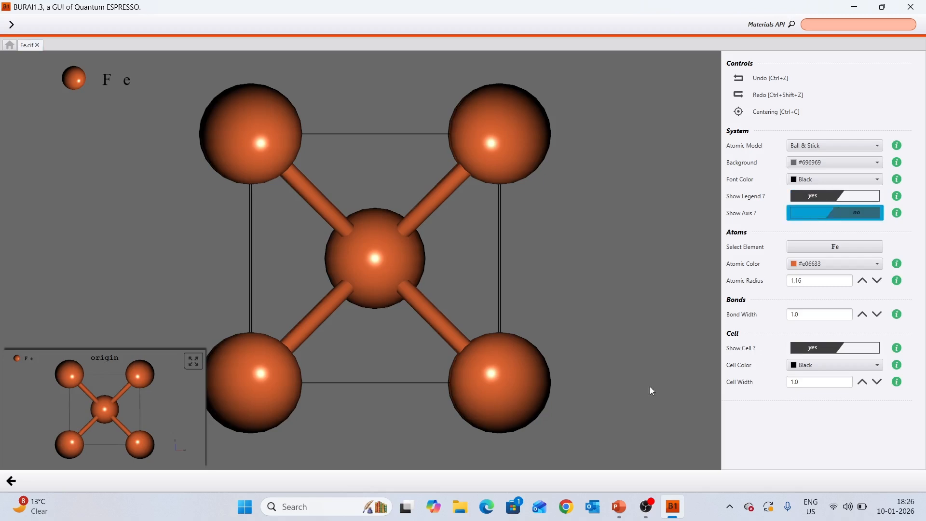
pyautogui.click(816, 196)
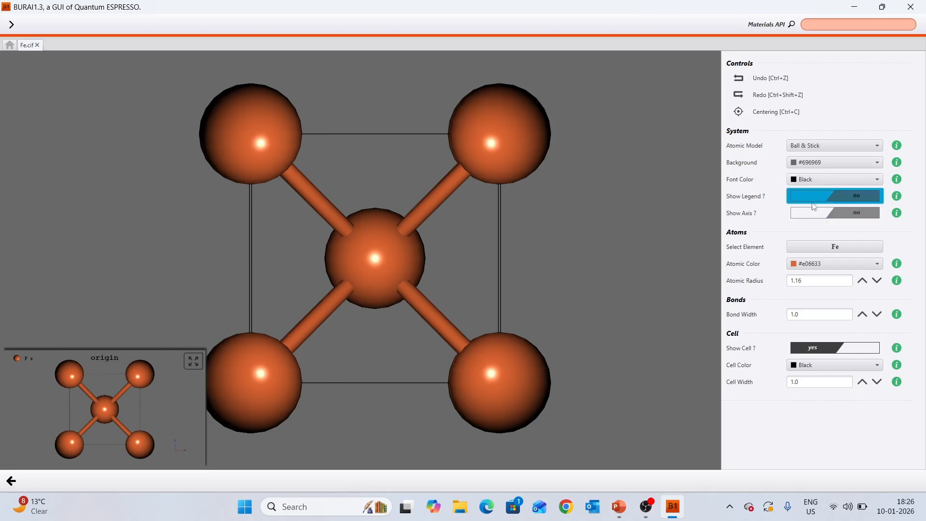
pyautogui.click(807, 197)
pyautogui.click(814, 213)
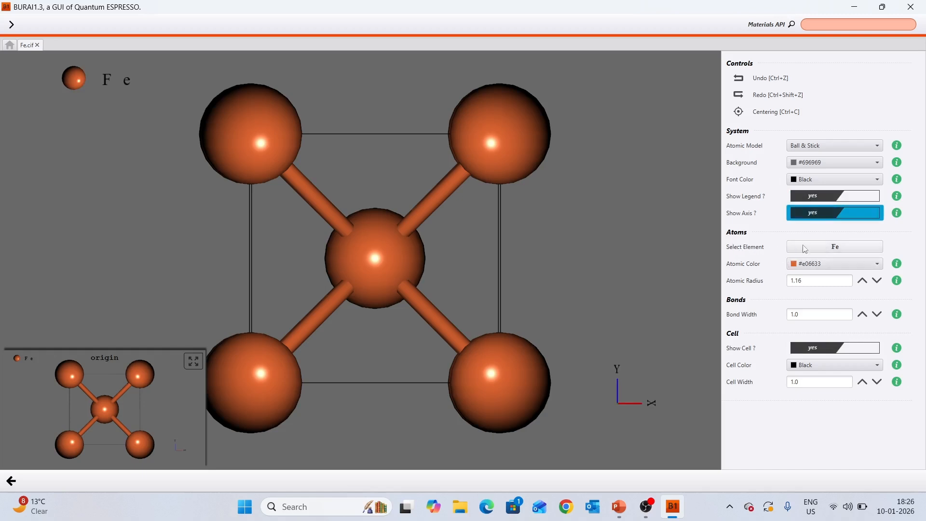
# - View the periodic table for element selection and dismiss it without choosing, and toggle the cell outline off and back on
pyautogui.click(842, 250)
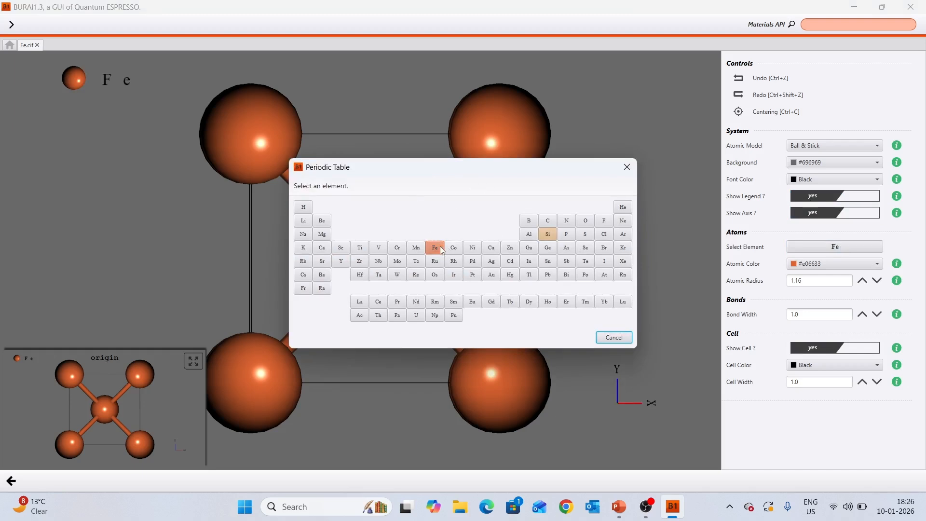
pyautogui.click(614, 337)
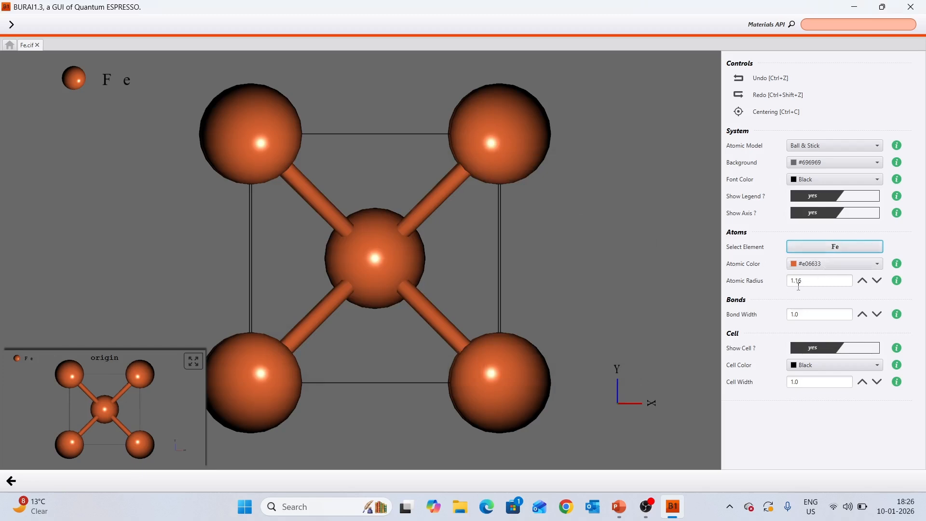
pyautogui.click(808, 348)
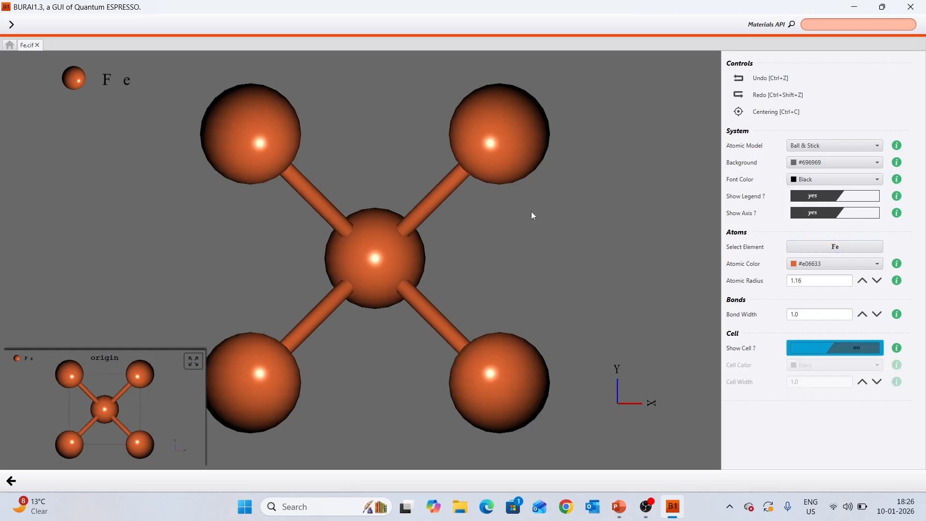
pyautogui.click(816, 348)
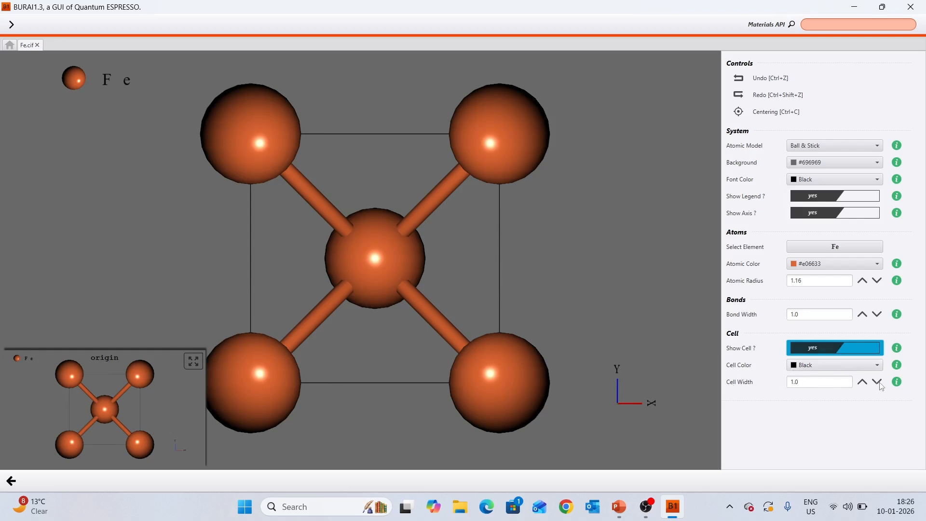
# - Thicken the cell outline by raising the cell width to 4.8
pyautogui.click(863, 382)
pyautogui.click(863, 383)
pyautogui.click(864, 382)
pyautogui.click(863, 383)
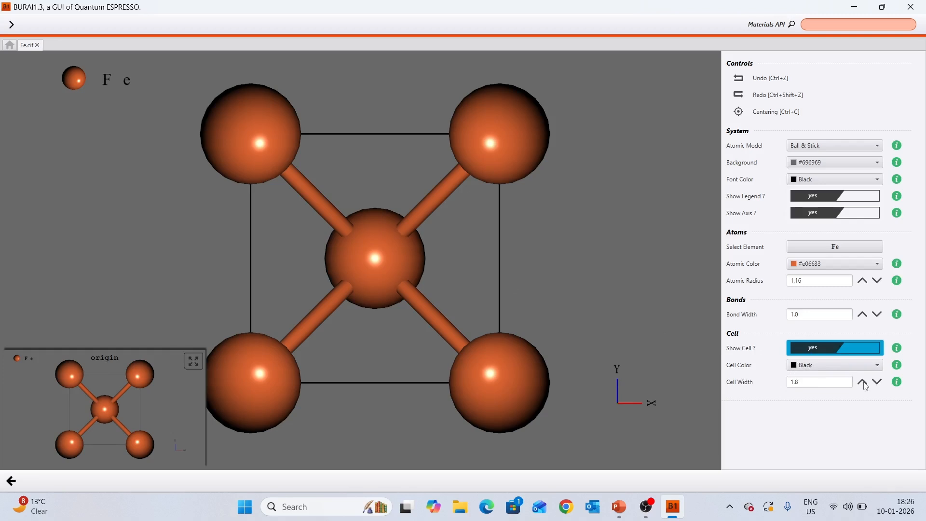
pyautogui.click(864, 383)
pyautogui.click(863, 382)
pyautogui.click(863, 383)
pyautogui.click(864, 383)
pyautogui.click(864, 383)
pyautogui.click(864, 382)
pyautogui.click(864, 383)
pyautogui.click(863, 383)
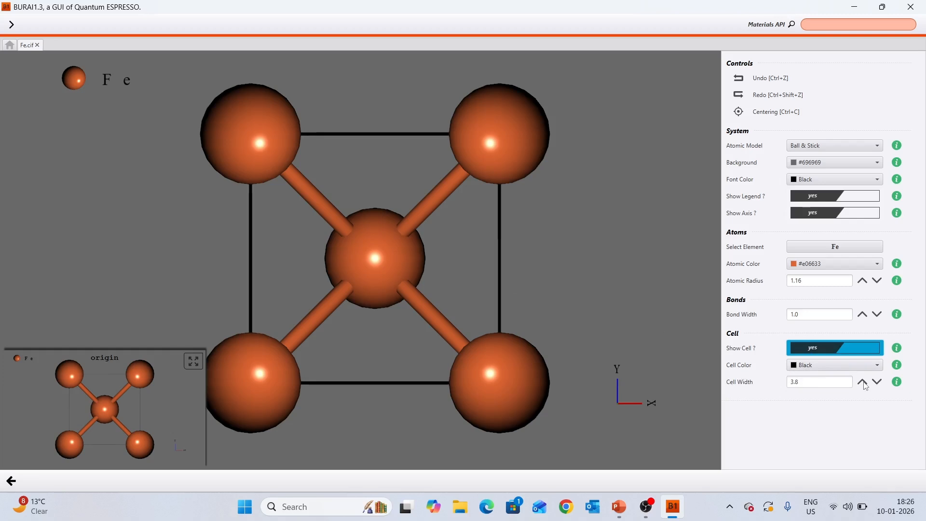
pyautogui.click(864, 382)
pyautogui.click(864, 382)
pyautogui.click(863, 383)
pyautogui.click(863, 383)
pyautogui.click(863, 383)
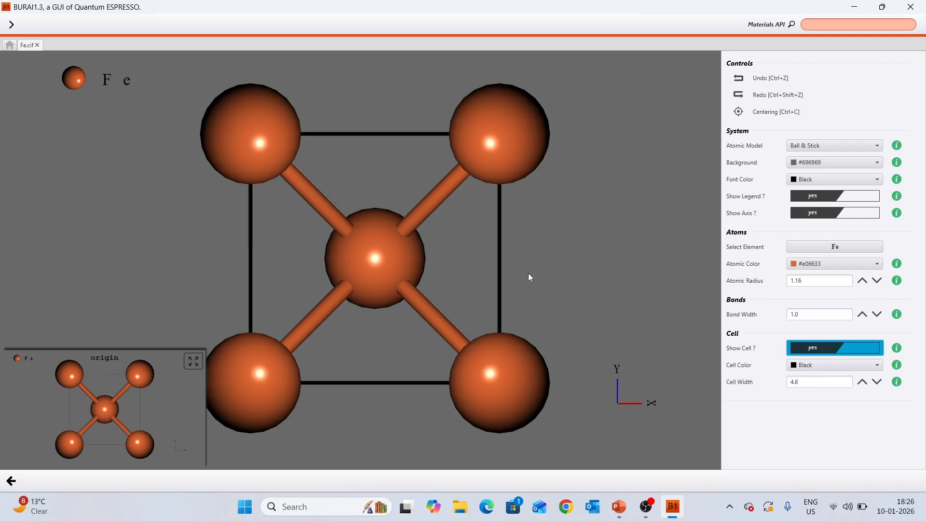